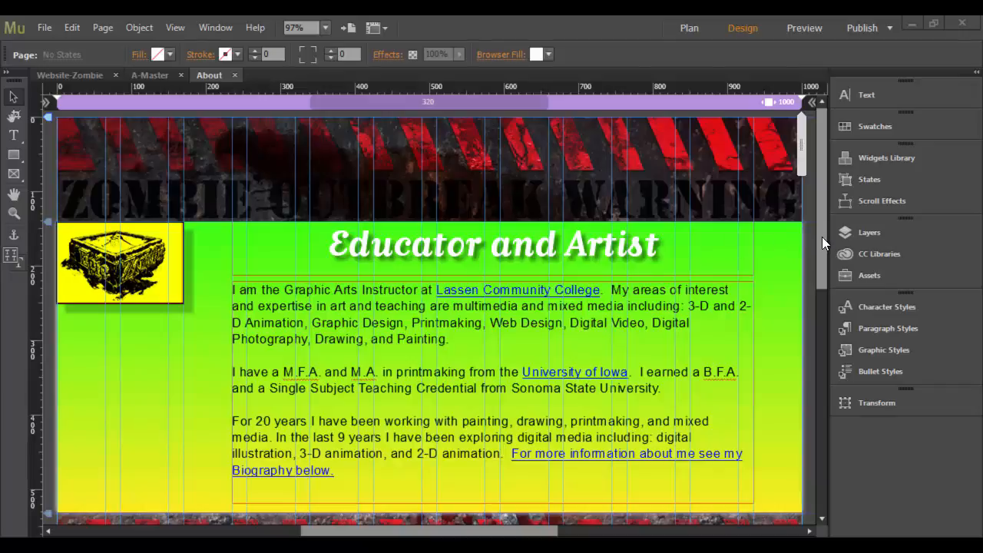
- Open the A-Master master page for editing from the site plan
left_click_drag(822, 238, 810, 195)
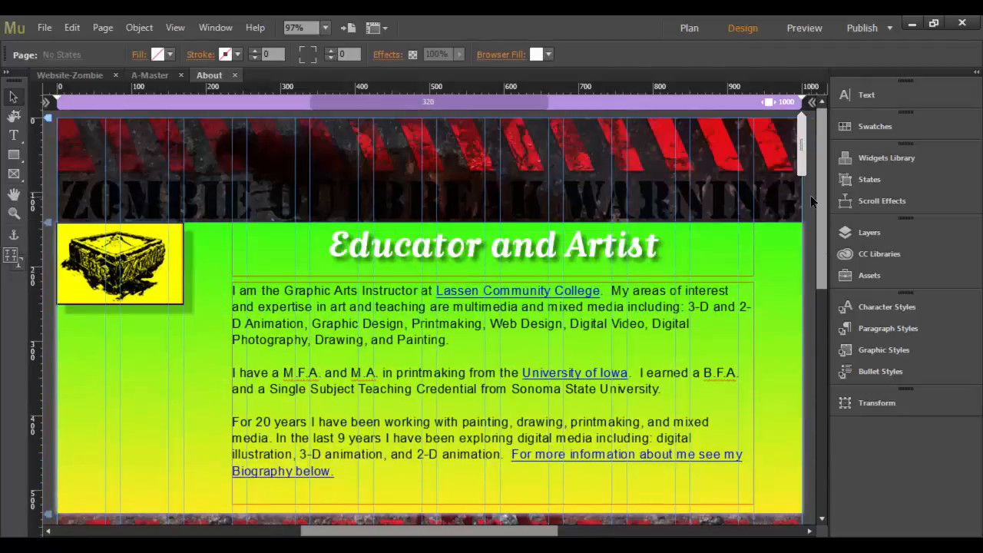
left_click(71, 75)
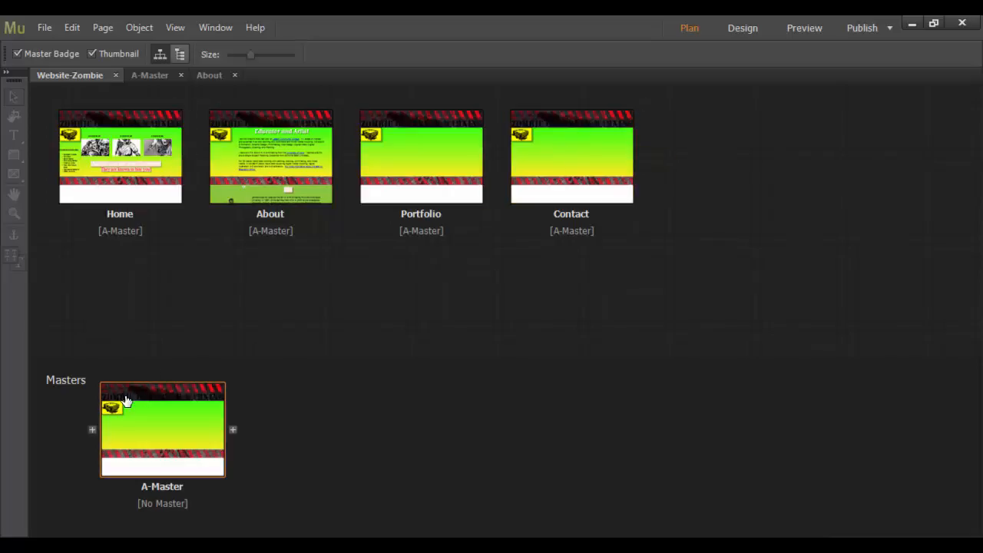
mouse_move(174, 432)
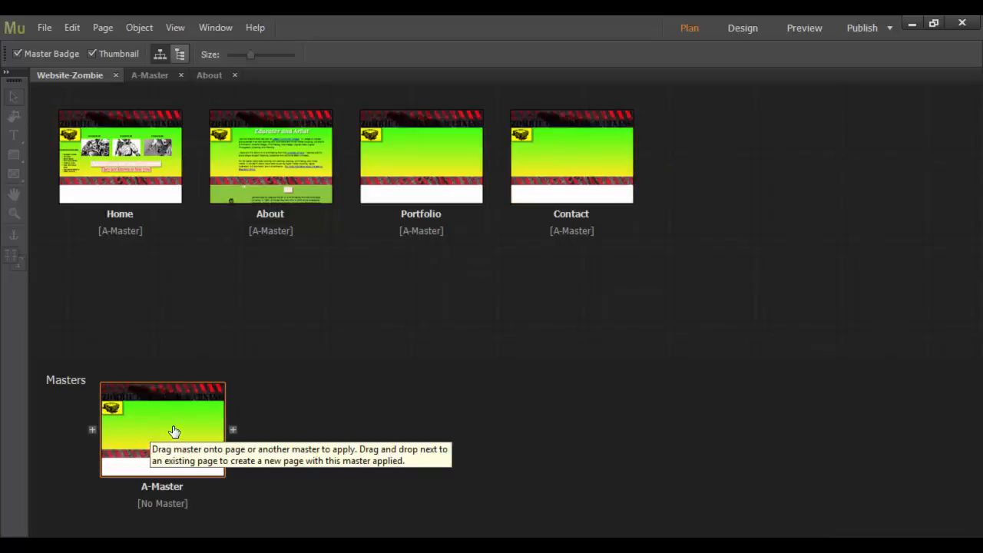
double_click(175, 431)
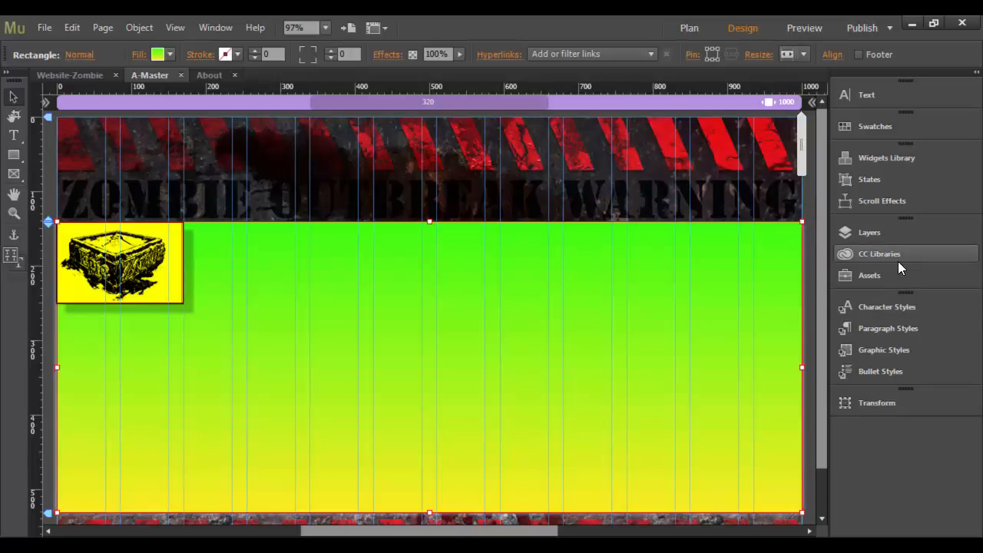
- Look through the Social, Slideshows and Panels categories in the Widgets Library
left_click(889, 157)
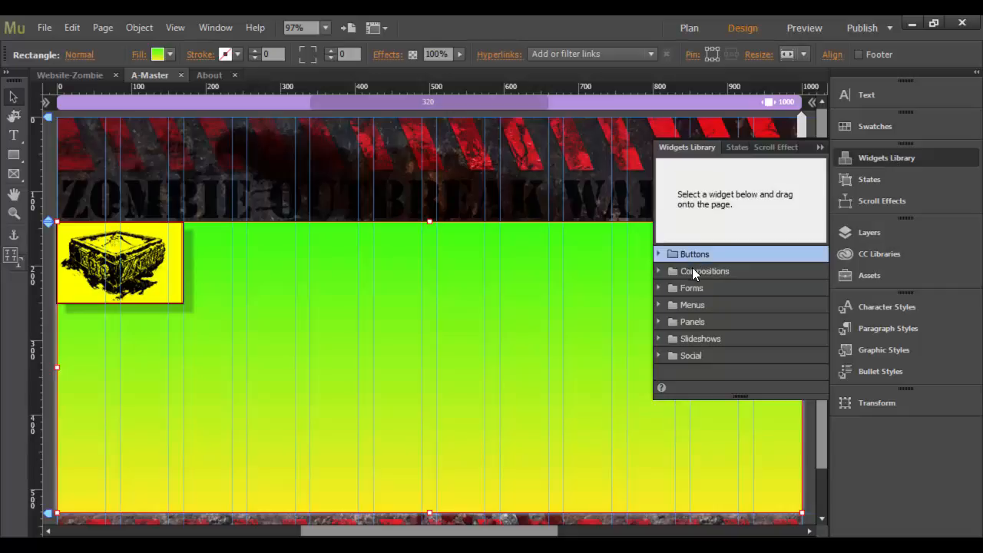
left_click(660, 355)
left_click(659, 355)
left_click(661, 338)
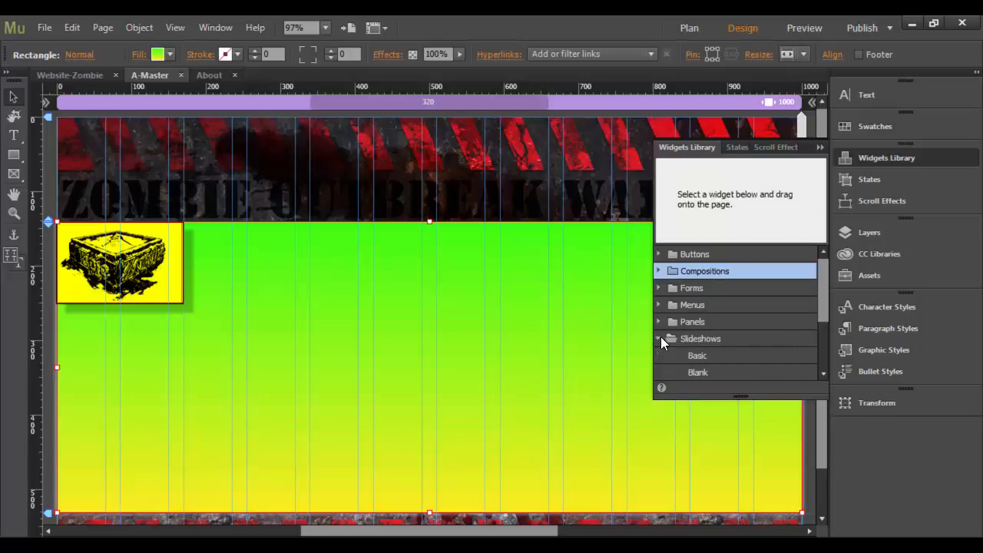
left_click(661, 338)
left_click(660, 321)
left_click(660, 320)
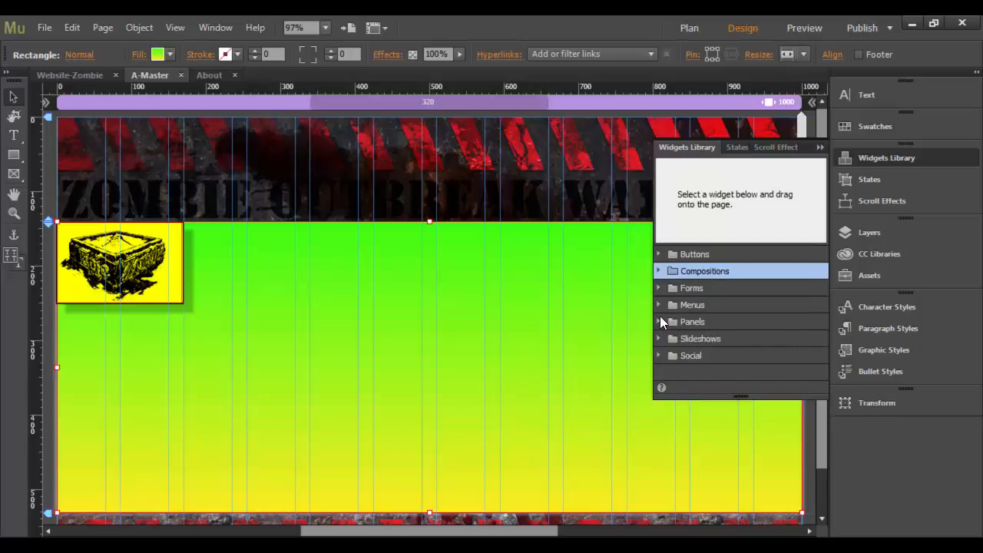
- Compare the menu widgets and place a Horizontal menu on the green area beside the logo, at about X 279, Y 189
left_click(658, 304)
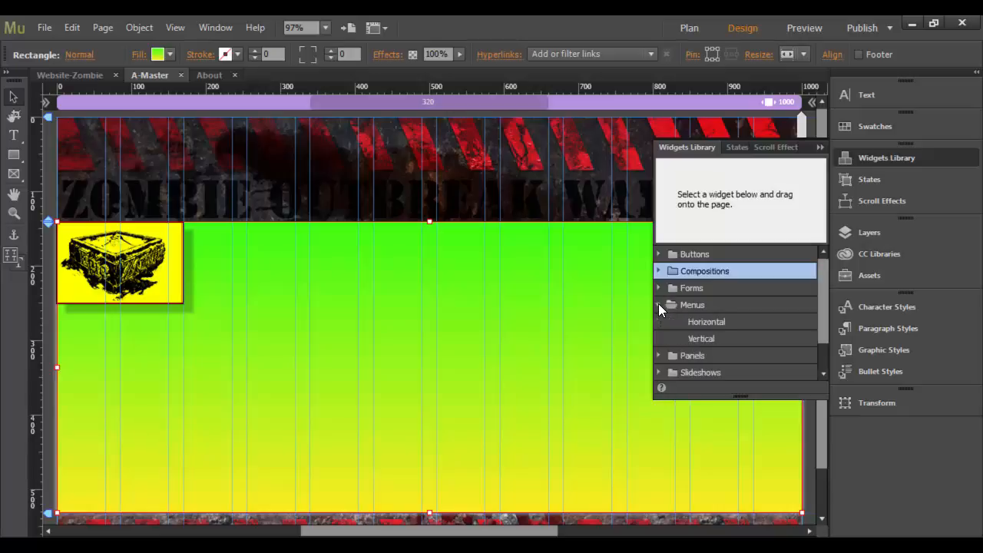
left_click(718, 323)
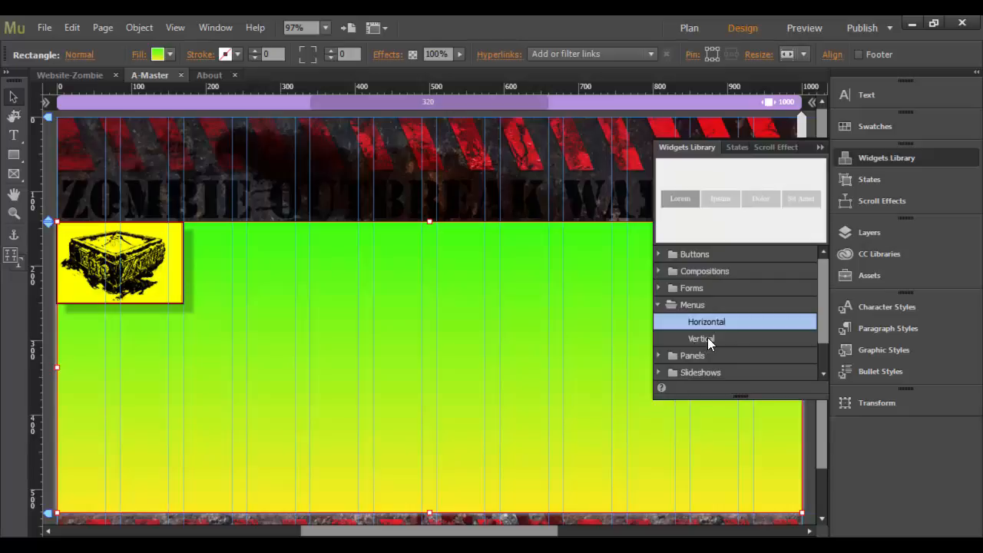
left_click(706, 335)
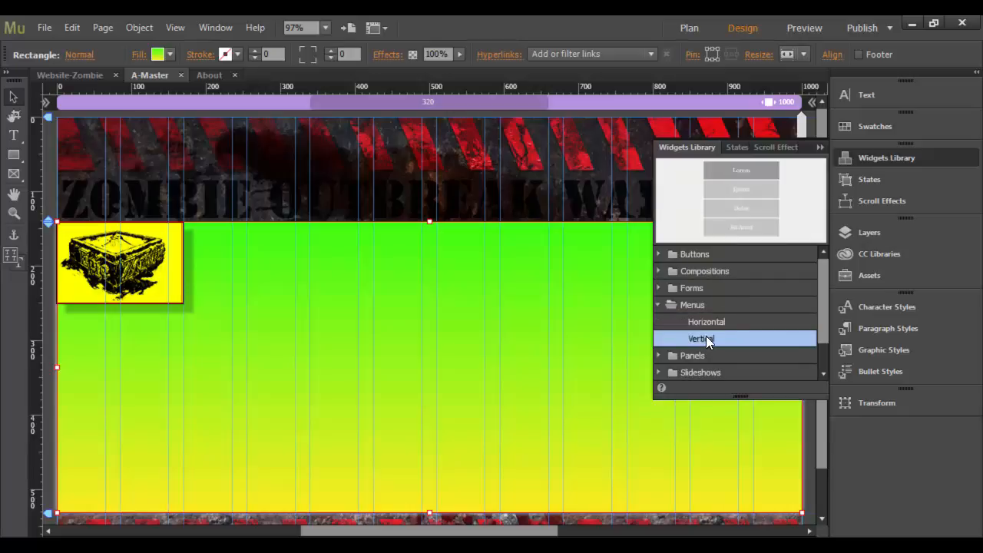
left_click(706, 325)
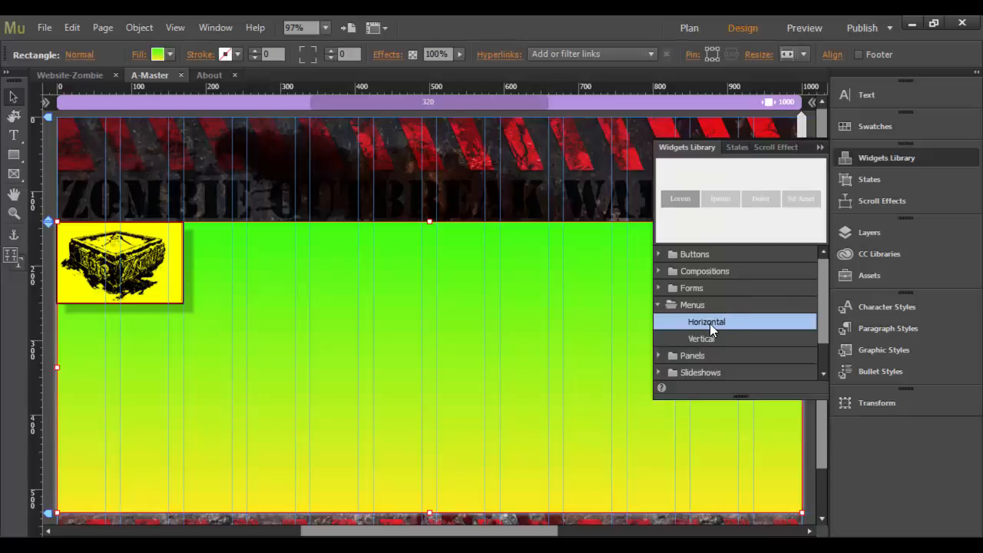
mouse_move(710, 323)
left_mouse_down()
mouse_move(268, 328)
mouse_move(249, 315)
mouse_move(257, 281)
mouse_move(281, 261)
mouse_move(265, 262)
left_mouse_up()
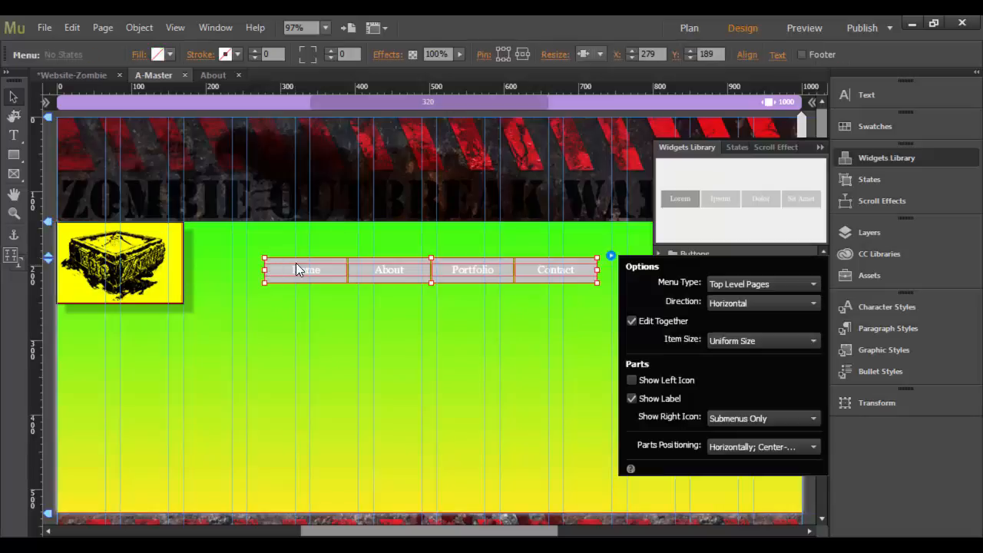
- Close the Widgets Library and move the navigation menu to about X 235, Y 179
left_click(821, 147)
left_click(820, 147)
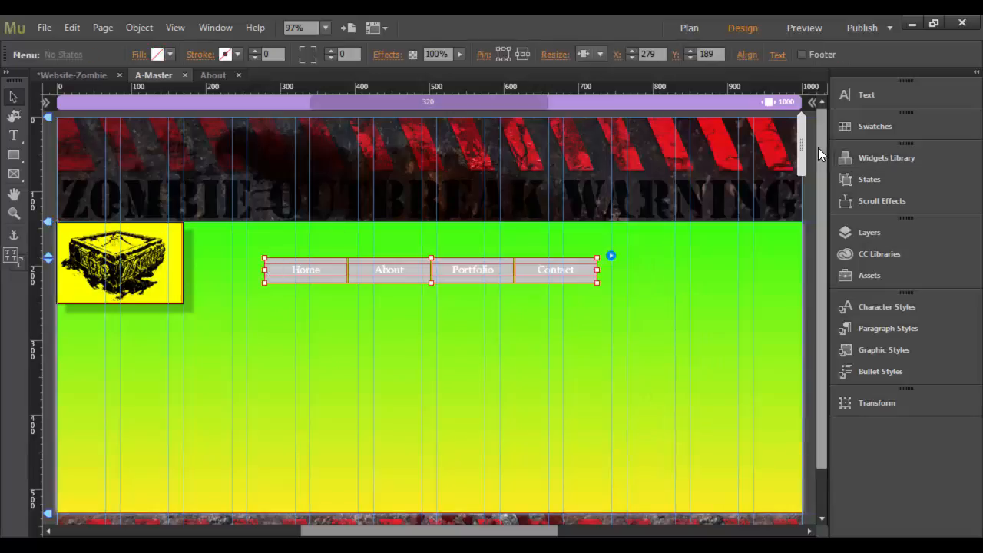
left_click_drag(494, 279, 457, 278)
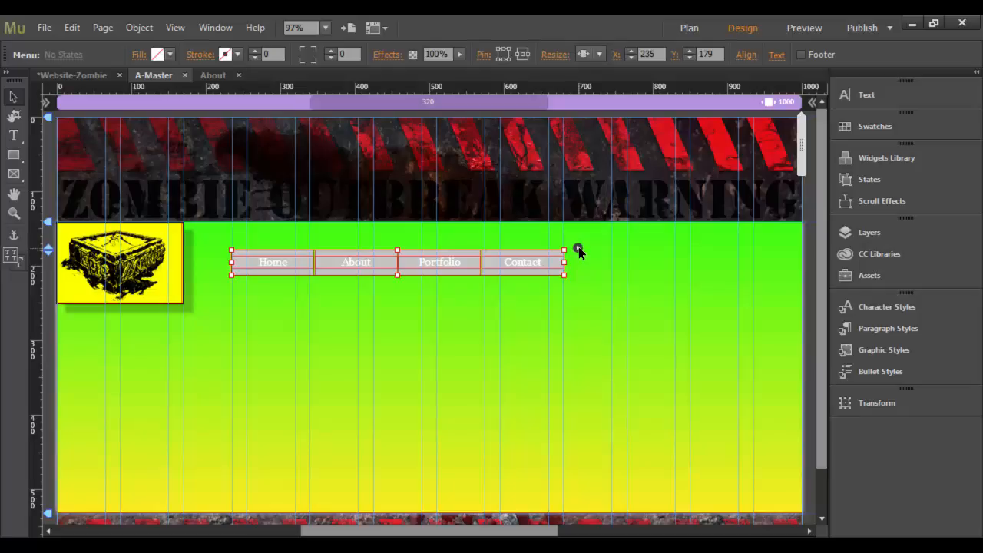
- Review the navigation menu's available menu types and the top-level pages in the site plan
left_click(577, 249)
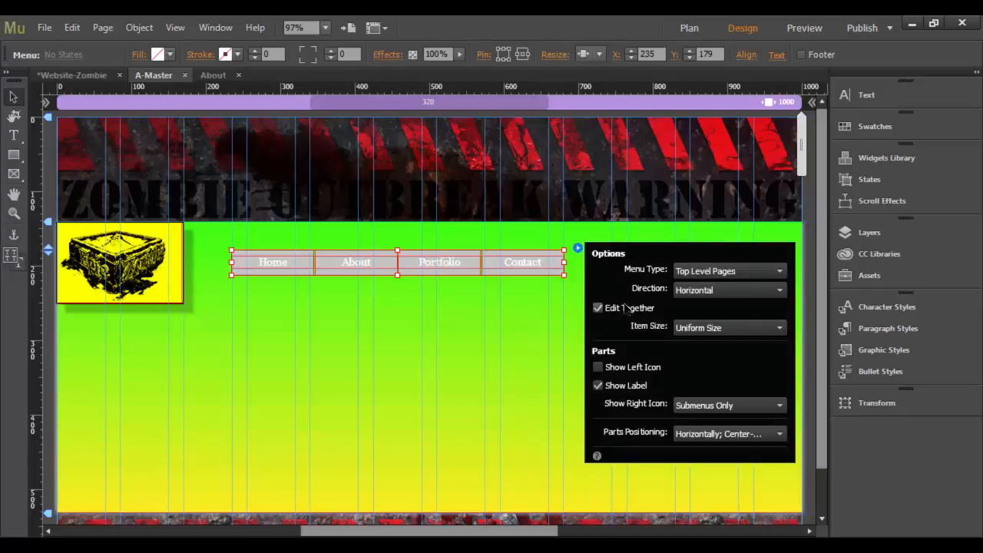
left_click(732, 275)
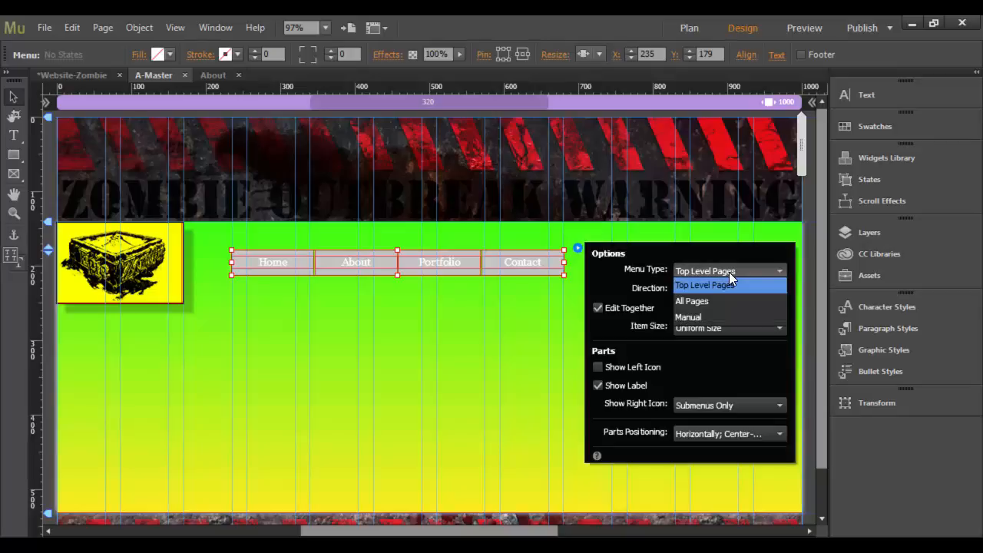
left_click(704, 276)
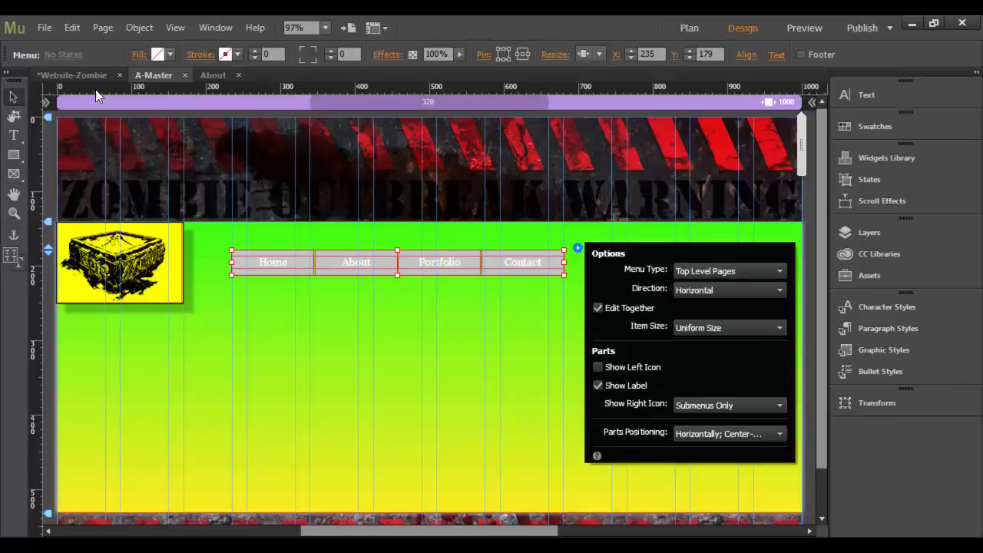
left_click(69, 75)
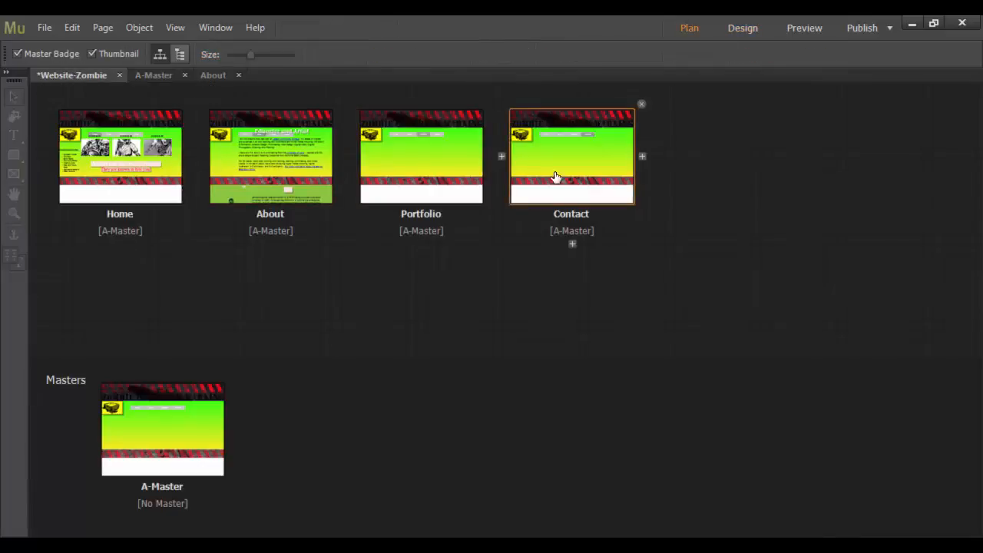
left_click(152, 77)
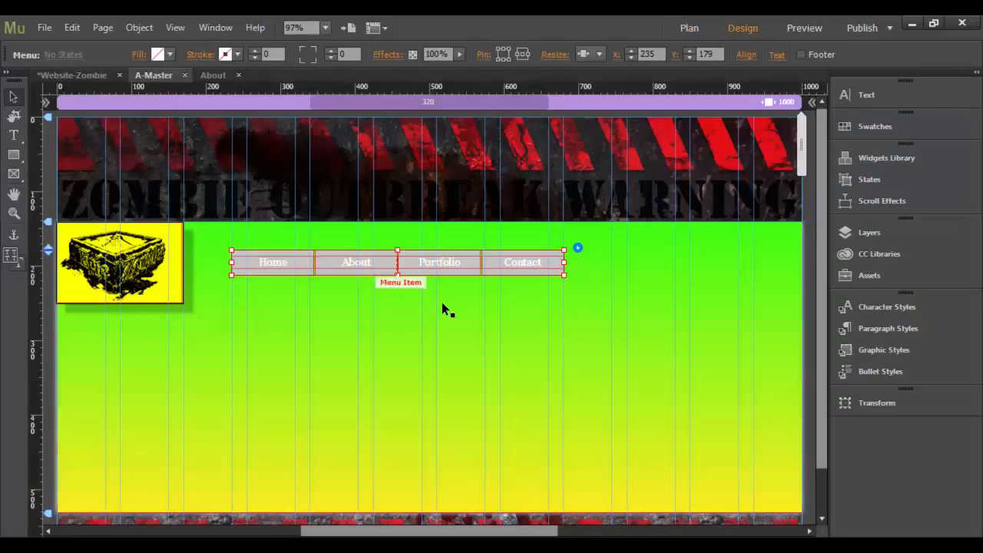
- Try the Manual menu type on the navigation menu, select its blank item, and restore Top Level Pages
left_click(577, 247)
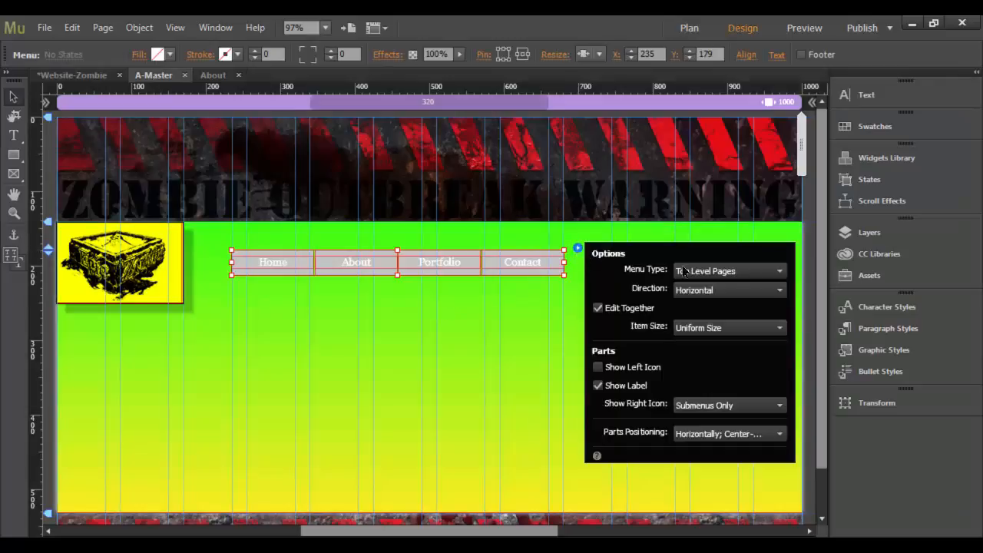
left_click(707, 271)
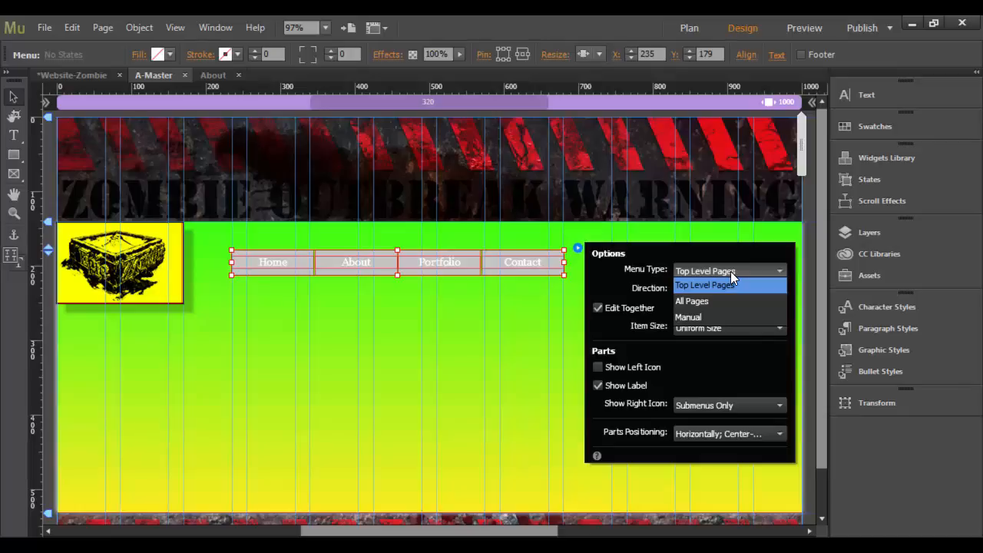
left_click(698, 317)
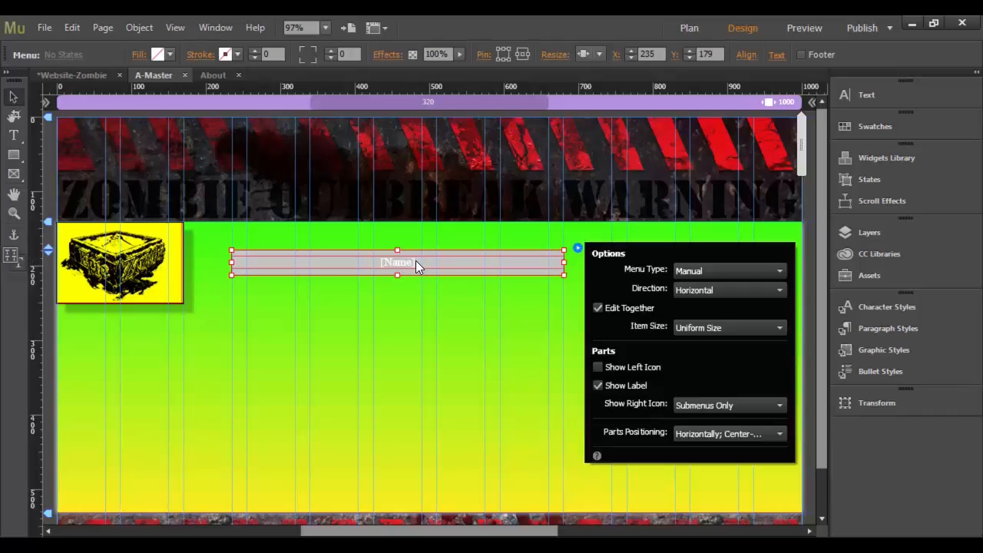
left_click(405, 262)
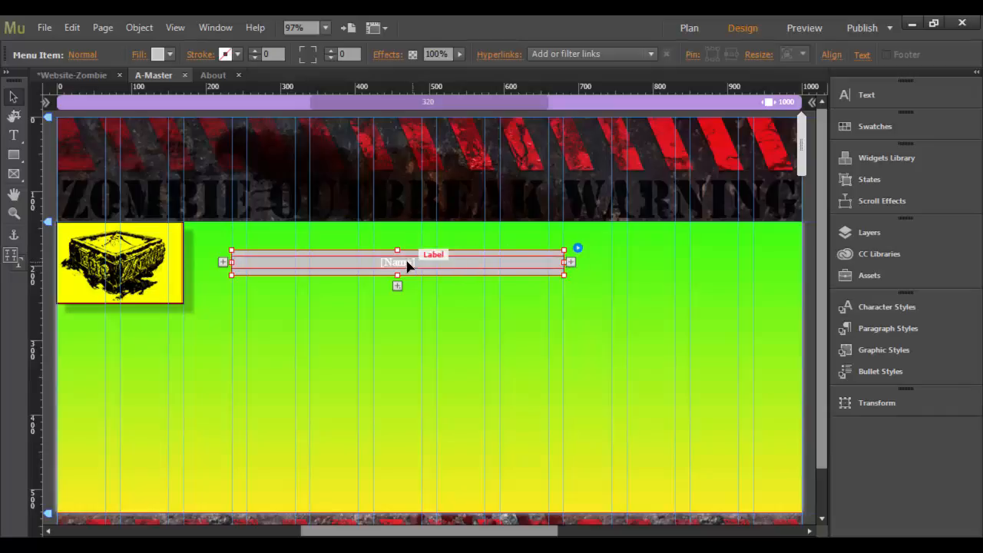
left_click(577, 248)
left_click(721, 268)
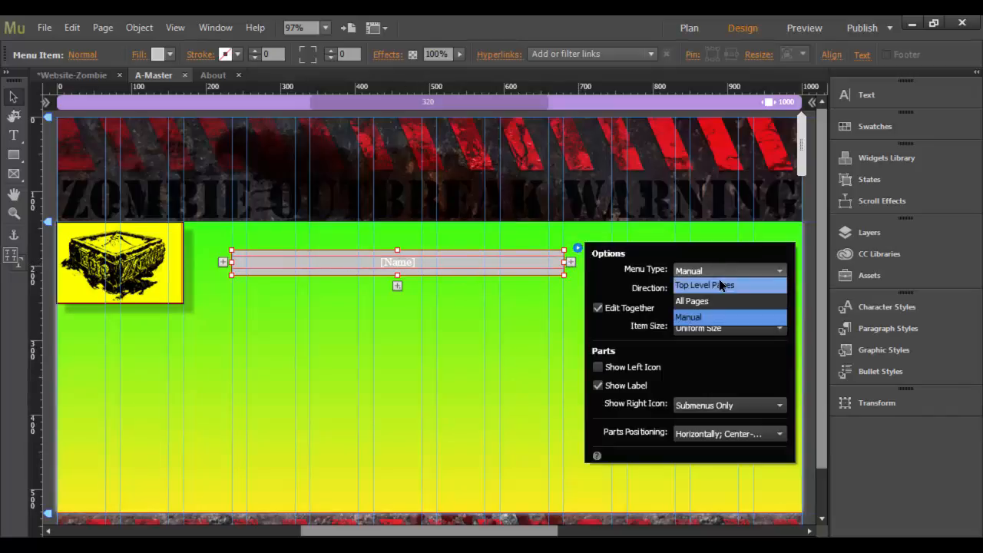
left_click(720, 285)
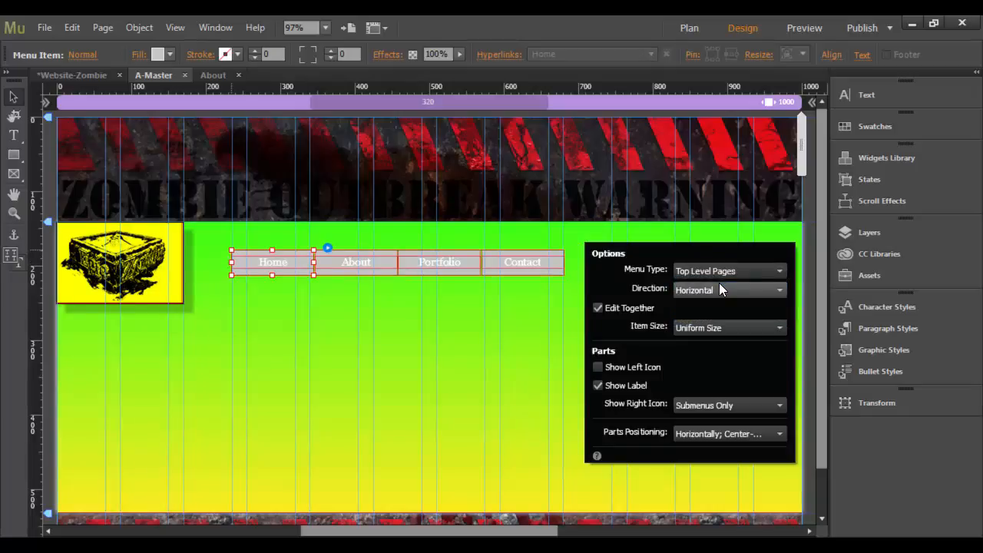
- Try the Vertical direction for the navigation menu and return it to Horizontal
left_click(724, 290)
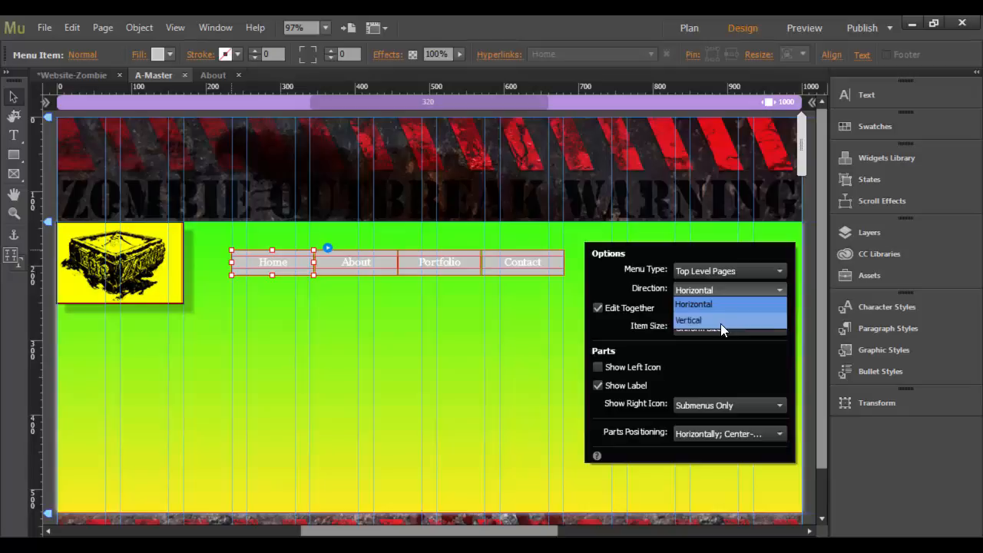
left_click(720, 321)
left_click(715, 285)
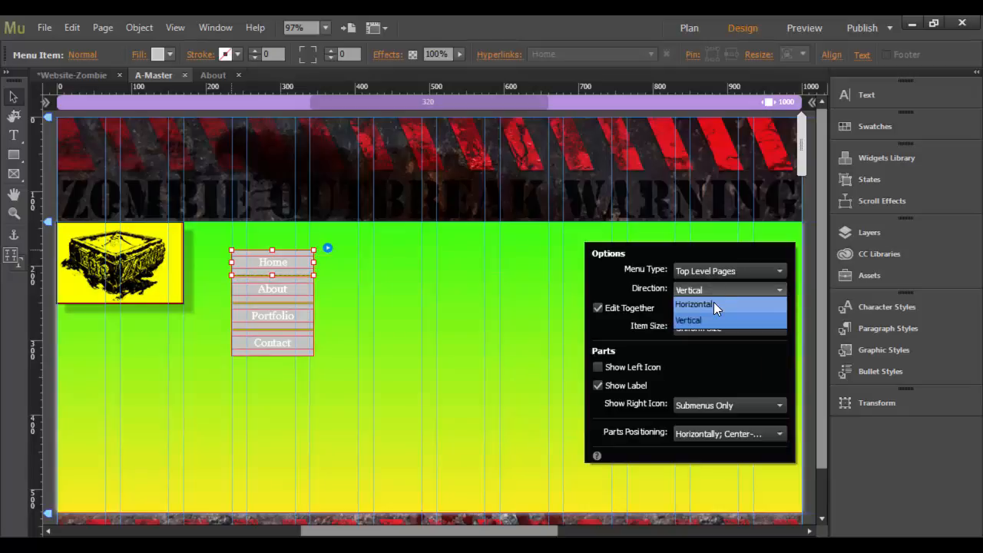
left_click(714, 304)
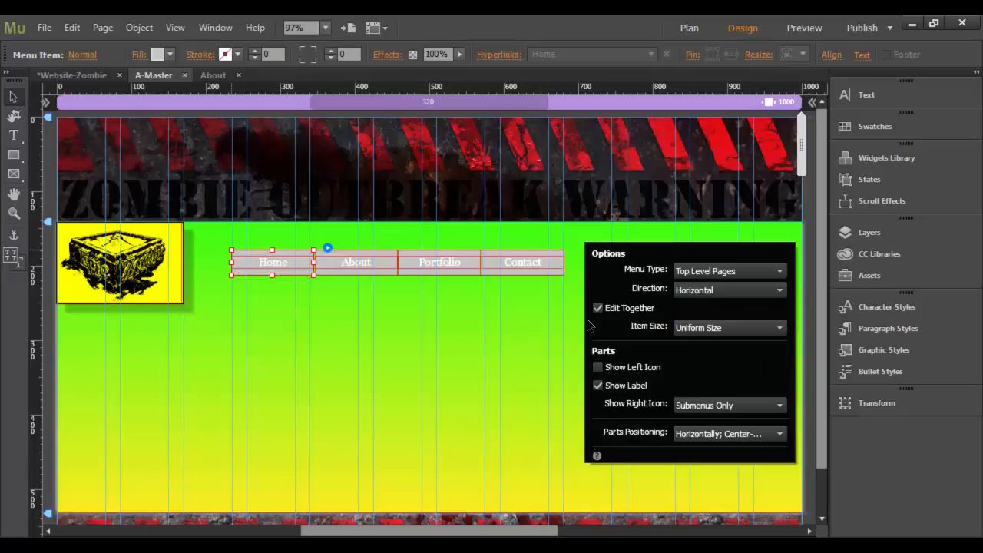
- Try Uniform Spacing as the menu's item size and switch back to Uniform Size
left_click(714, 327)
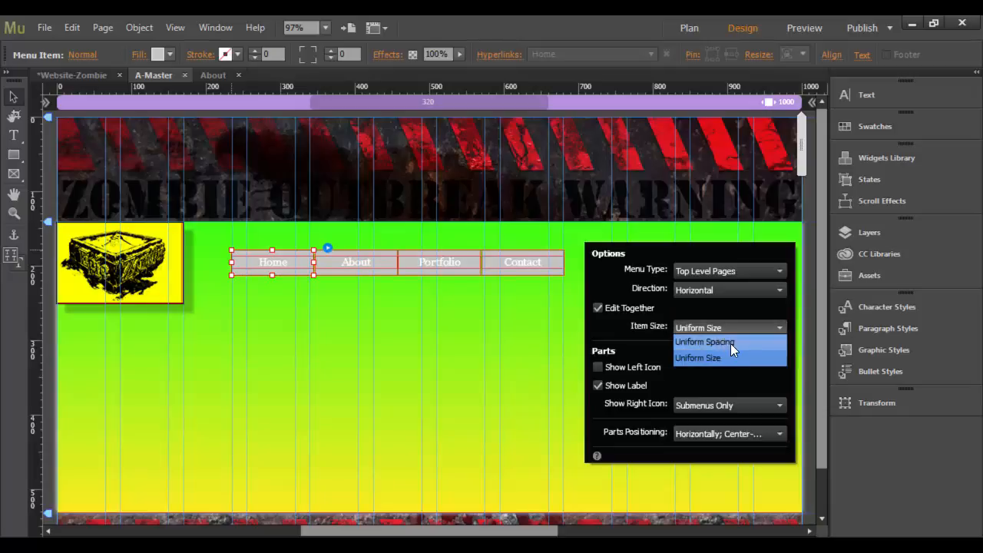
left_click(730, 343)
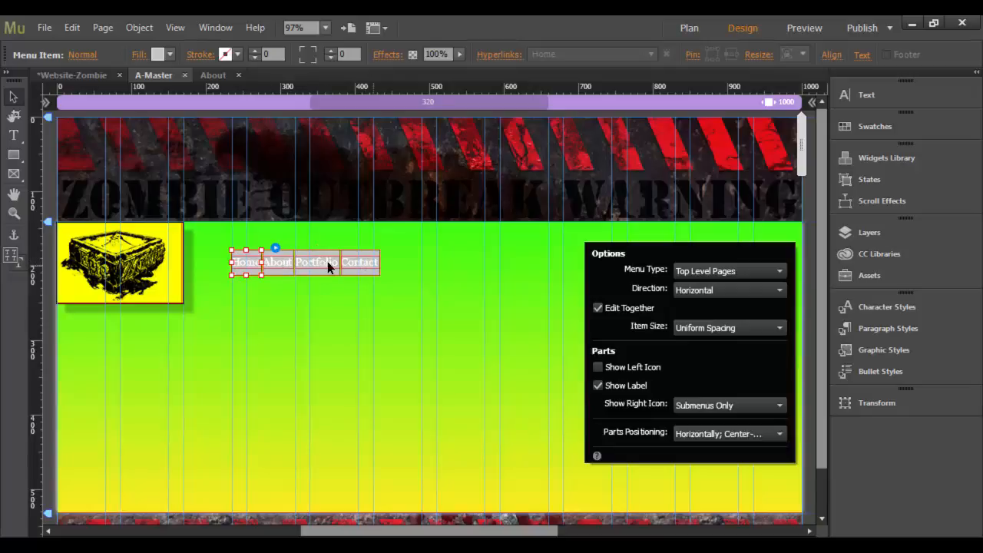
left_click(714, 327)
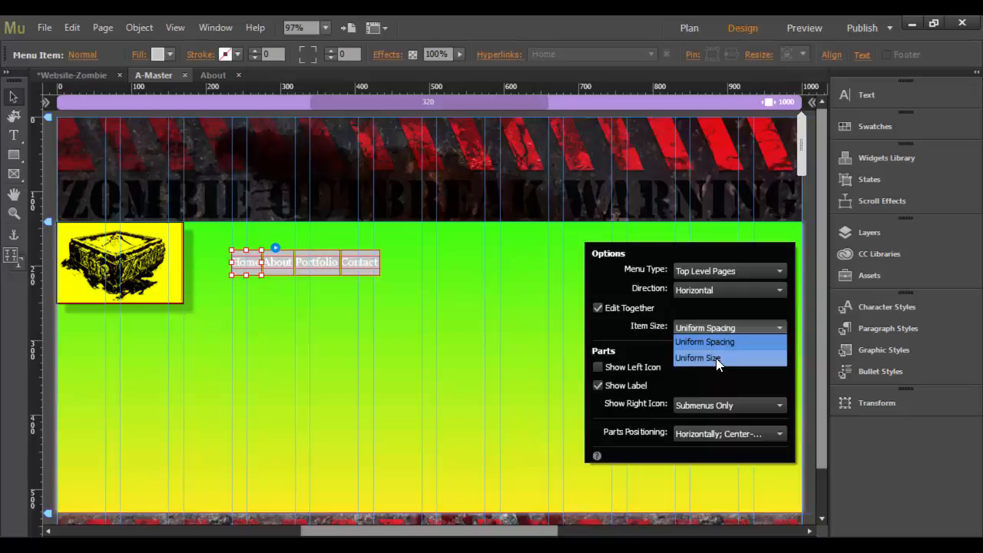
left_click(716, 358)
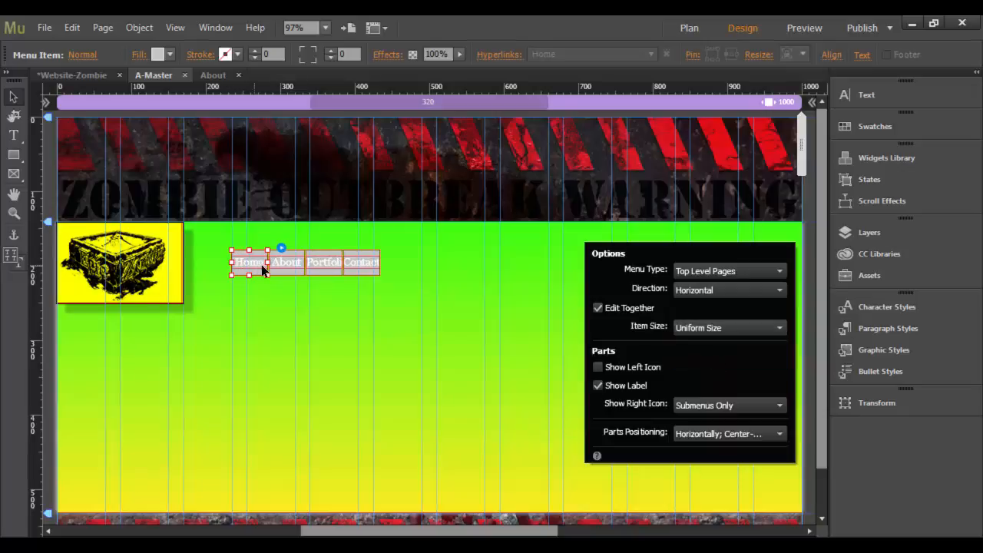
- Widen the navigation menu to about 360 px by stretching its Contact item, and show a left icon on the menu items
left_click(376, 264)
left_click_drag(381, 262, 501, 260)
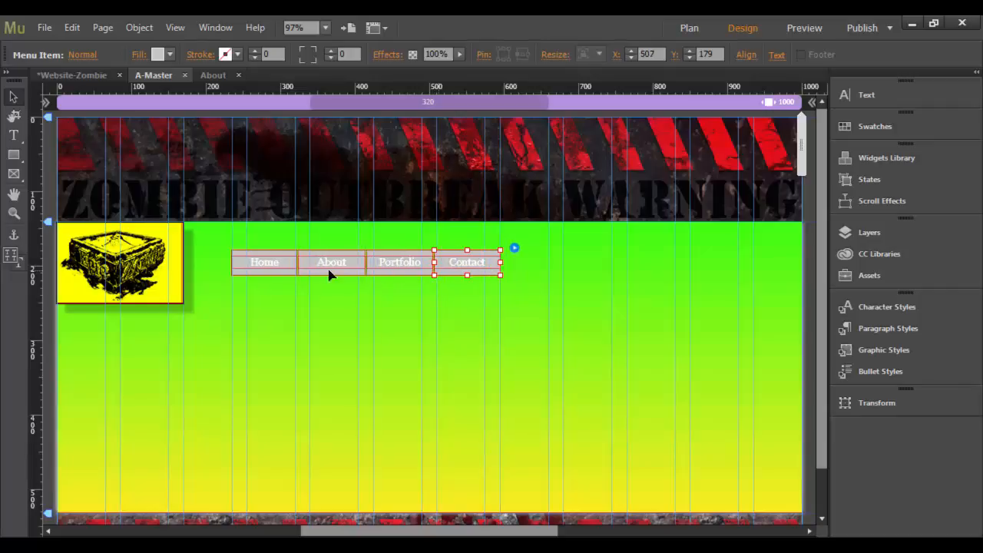
left_click(514, 248)
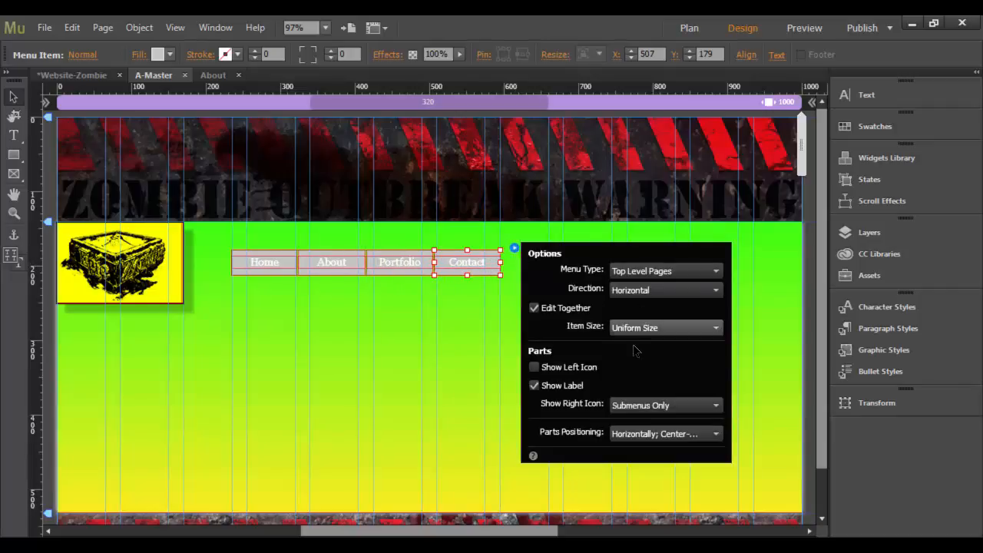
left_click(536, 366)
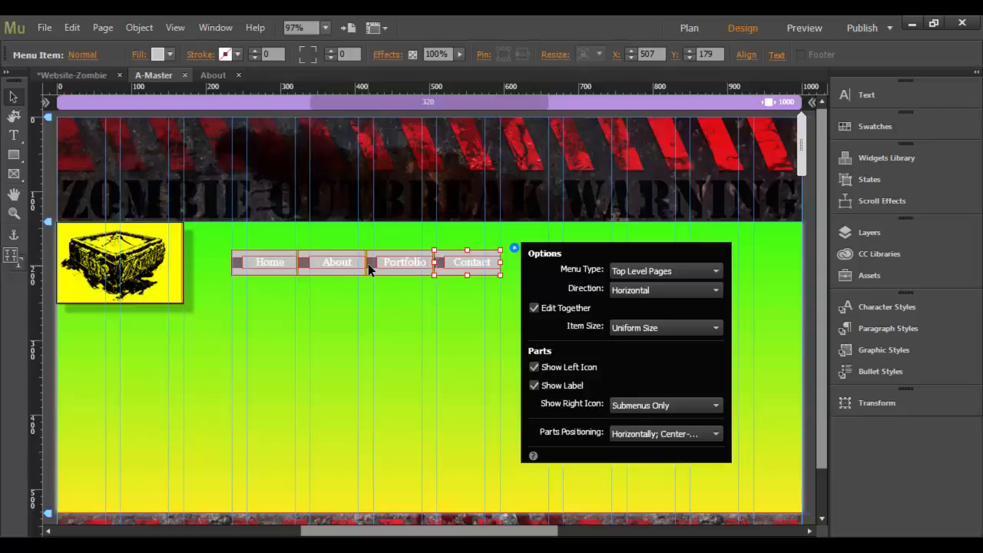
- Hide the left icon on the menu items, keep the labels shown, and leave the right icon at Submenus Only
left_click(536, 369)
left_click(536, 385)
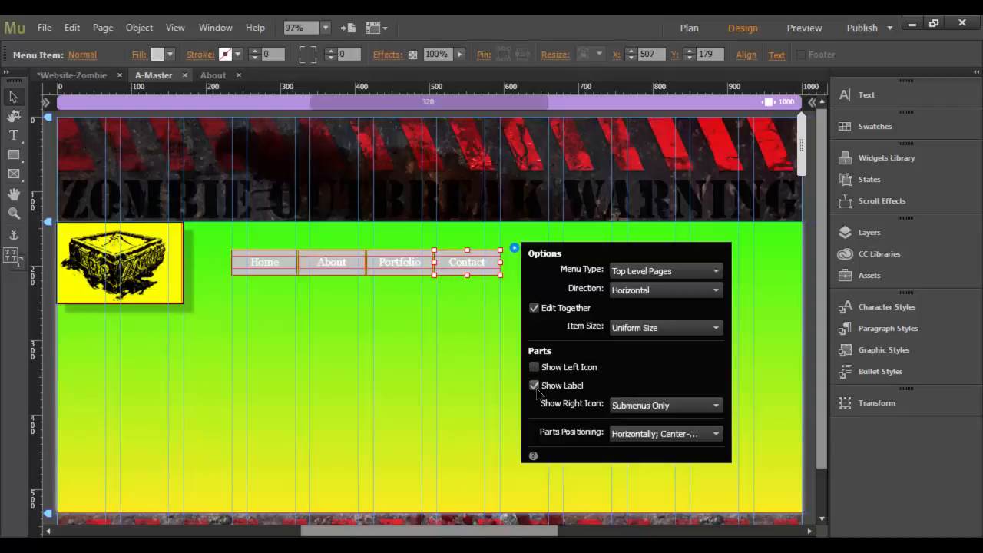
left_click(536, 386)
left_click(646, 407)
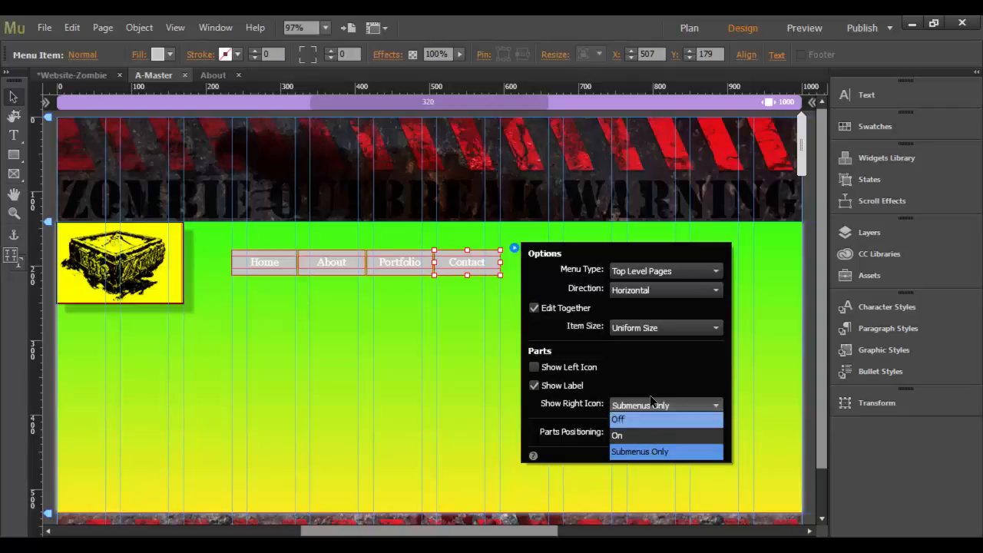
left_click(652, 377)
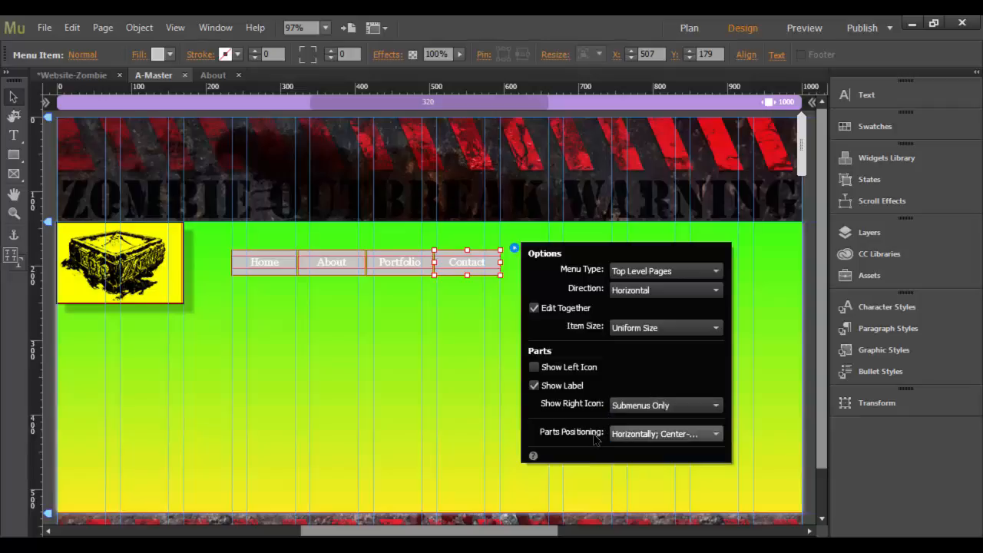
- Try Horizontally; Top-Aligned as the menu's parts positioning, stretch the Contact item upward, and undo the stretch
left_click(665, 435)
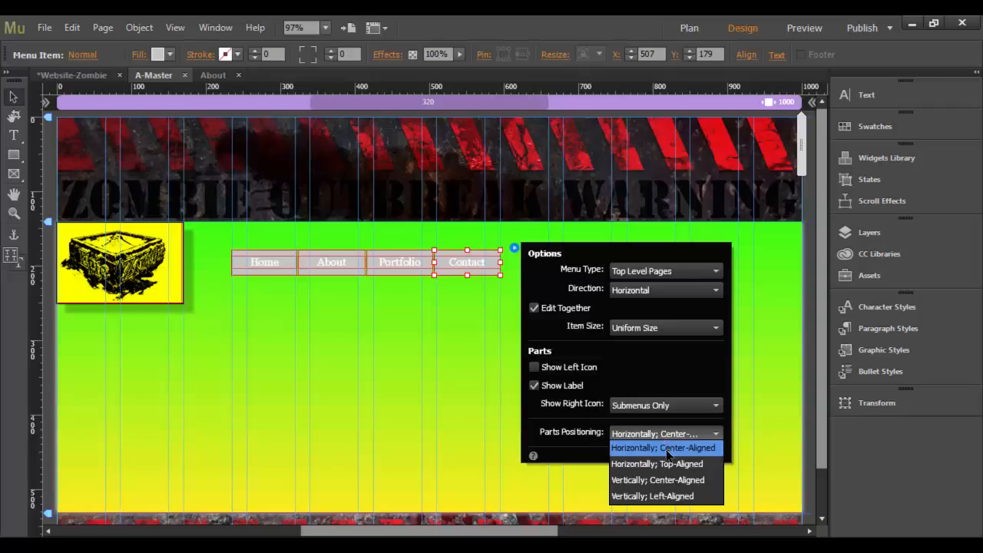
left_click(667, 464)
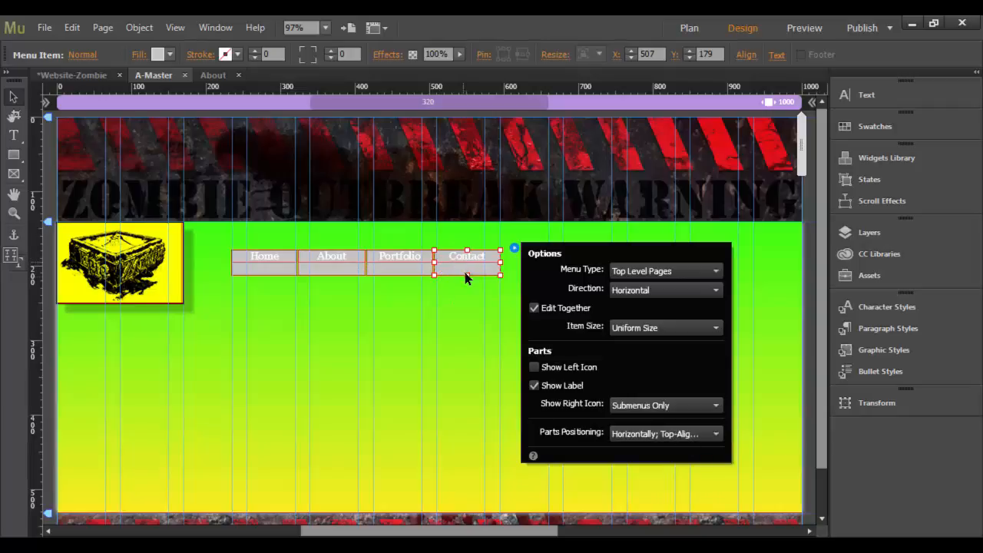
left_click(653, 435)
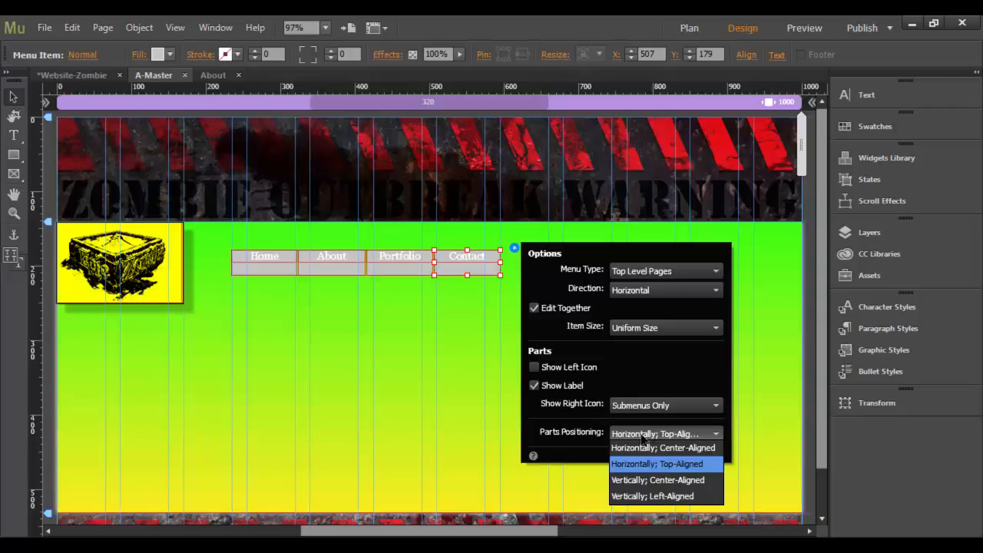
left_click(469, 254)
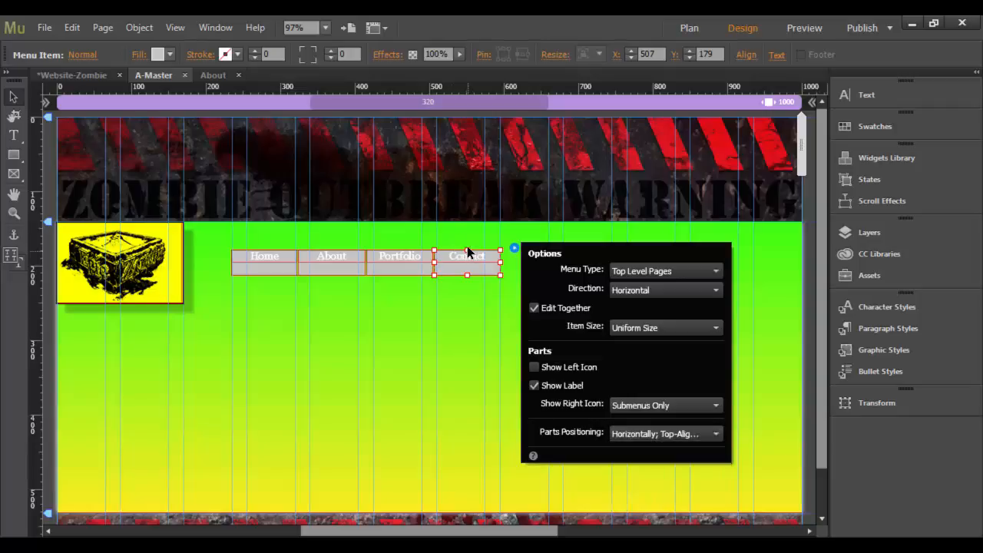
left_click_drag(467, 251, 469, 238)
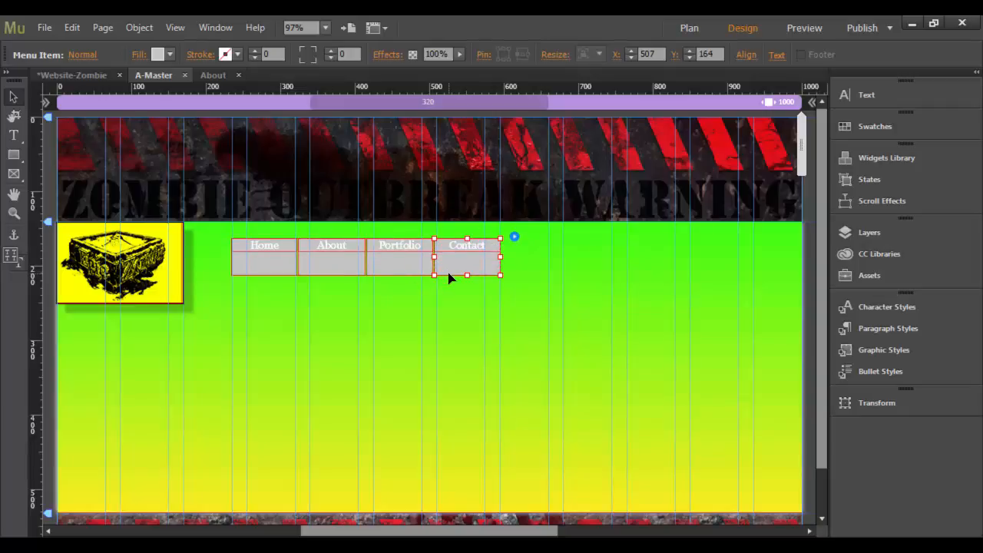
key("ctrl+z")
left_click(513, 248)
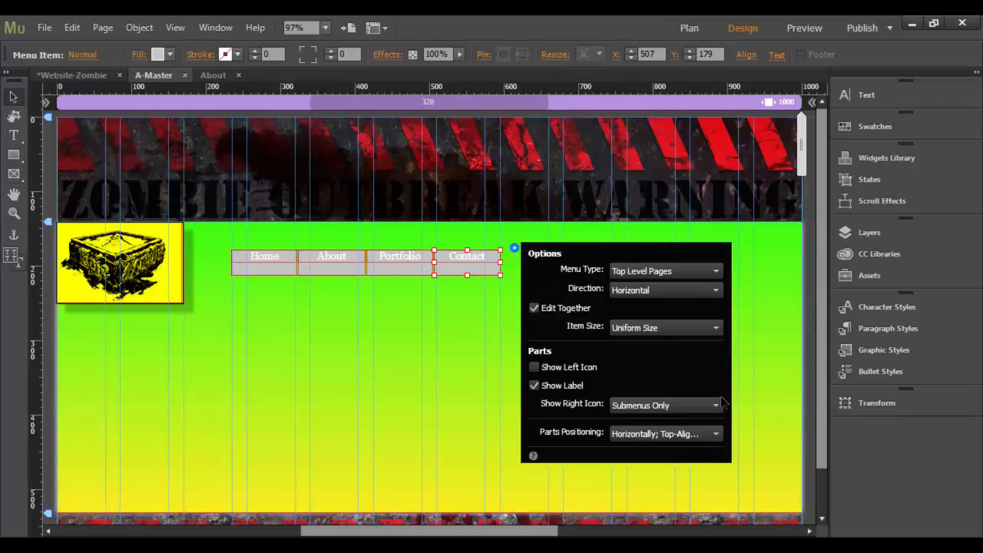
- Return the menu's parts positioning to Horizontally; Center-Aligned
left_click(656, 433)
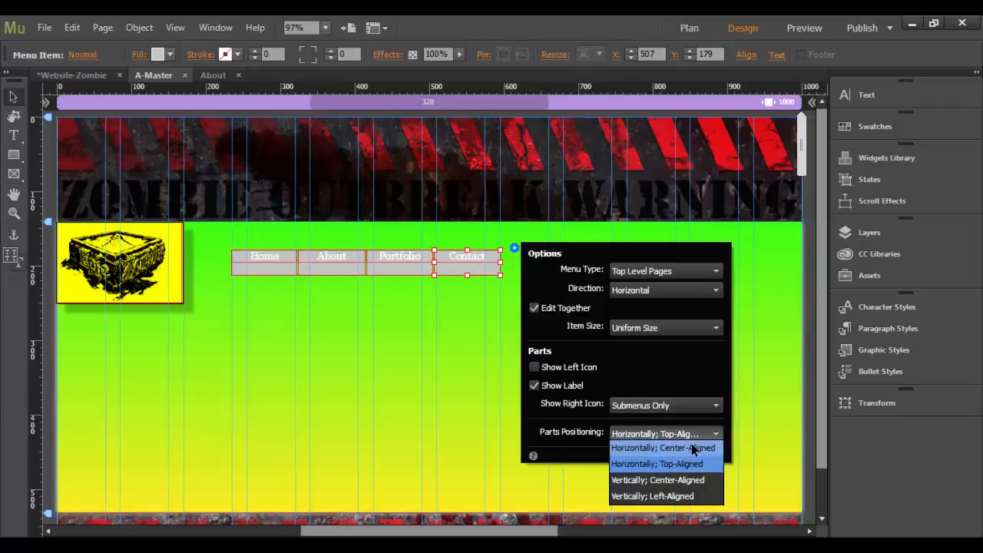
left_click(693, 448)
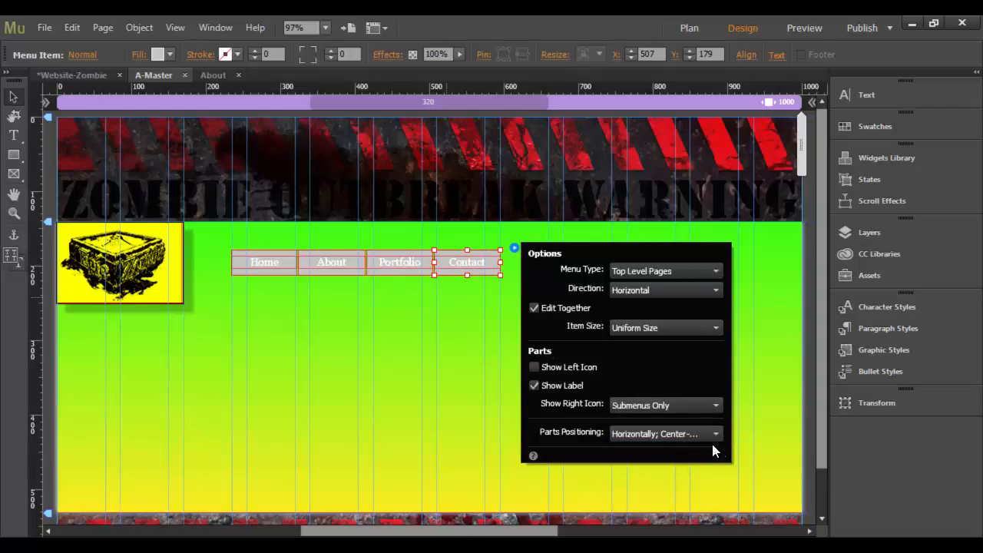
left_click(707, 434)
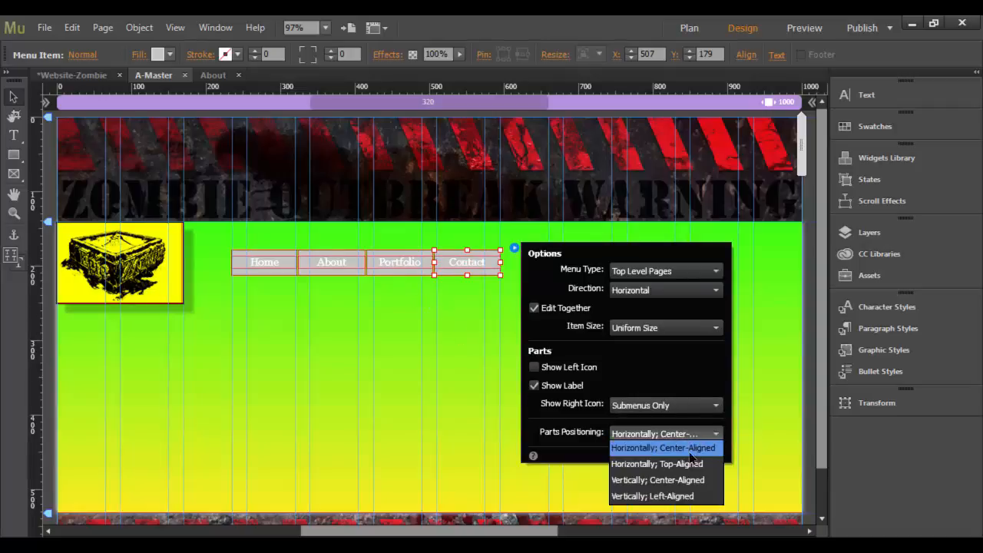
left_click(575, 437)
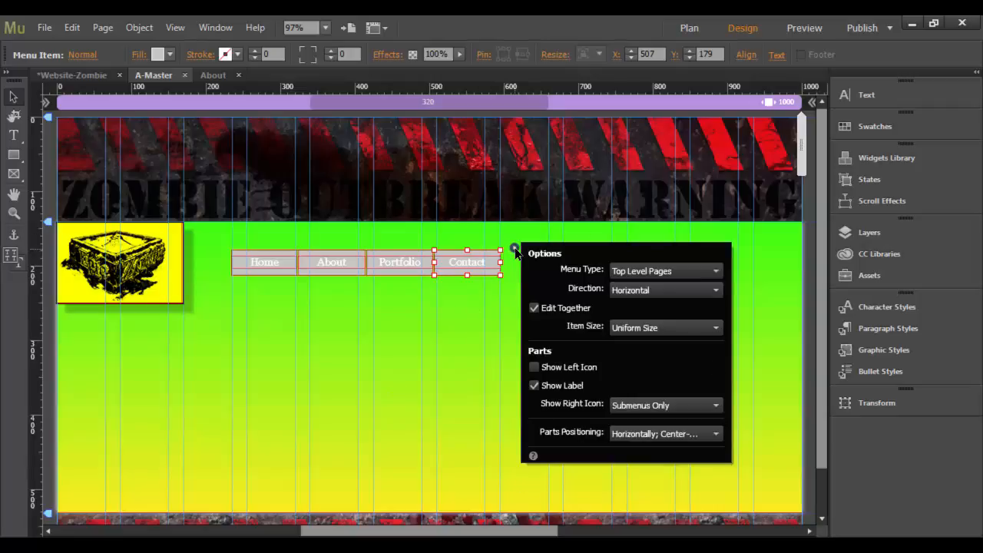
- Close the menu options and move the whole menu to the right, starting at about X 425
left_click(514, 248)
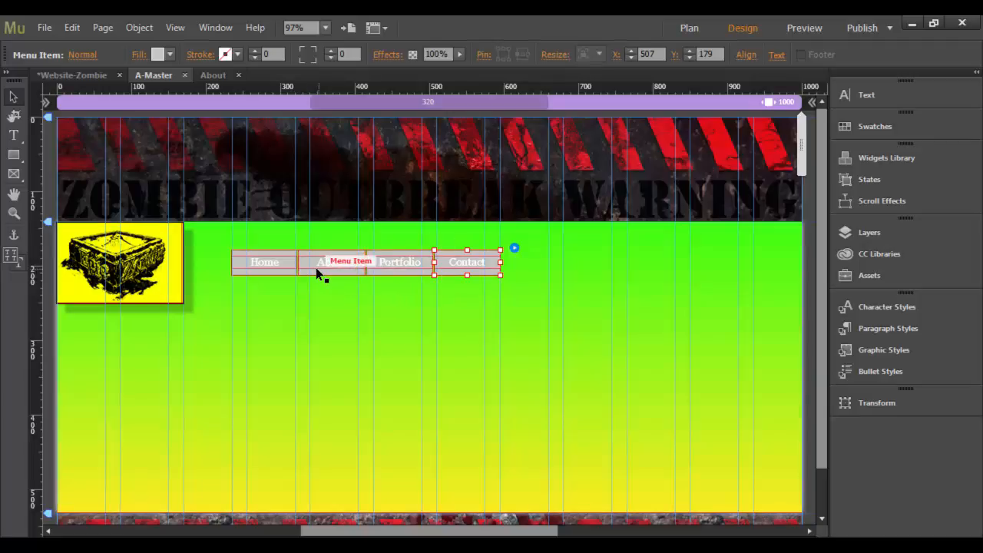
left_click(423, 267)
left_click_drag(423, 268, 558, 278)
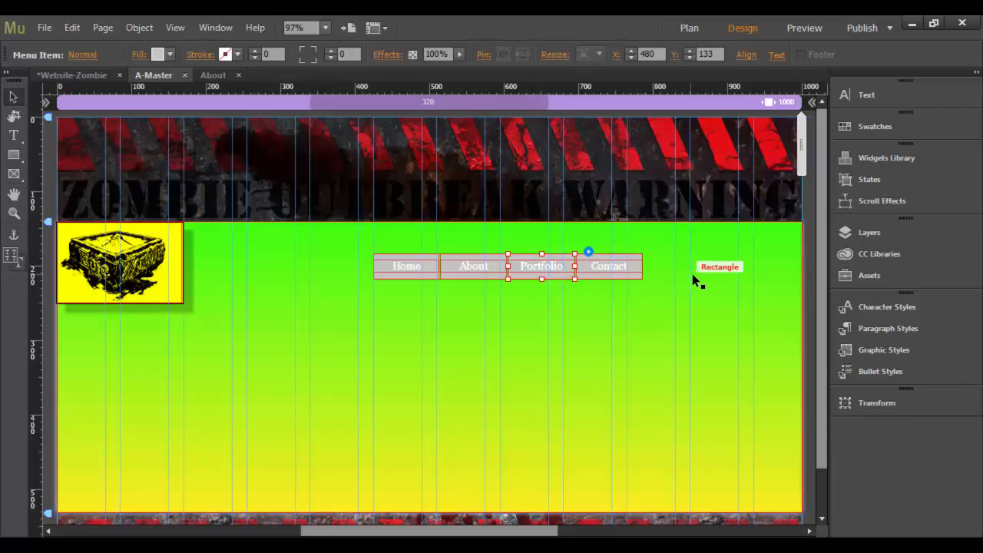
- Show the layers, expand the Header layer, and try to transfer the selected menu item from MainContent to Header
left_click(872, 231)
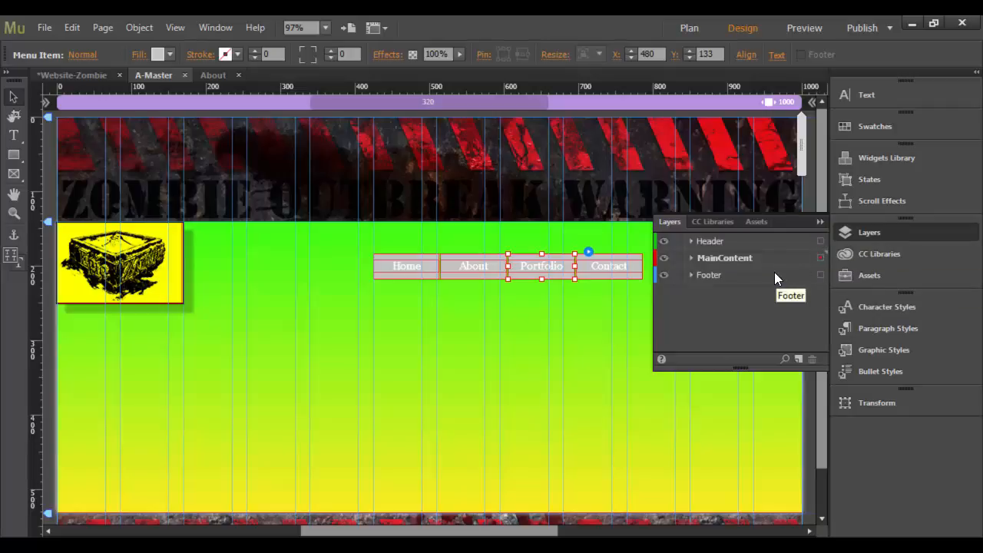
left_click(692, 242)
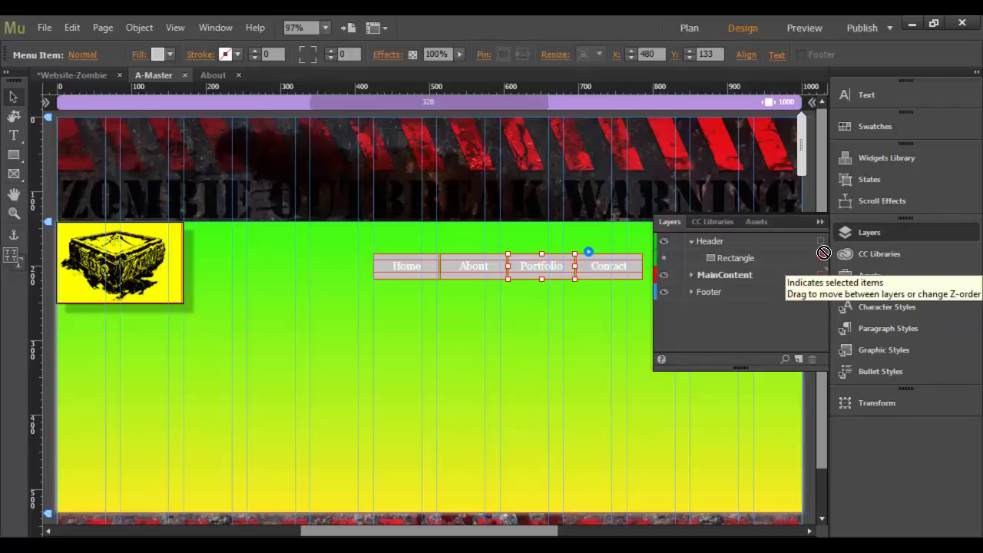
left_click(728, 274)
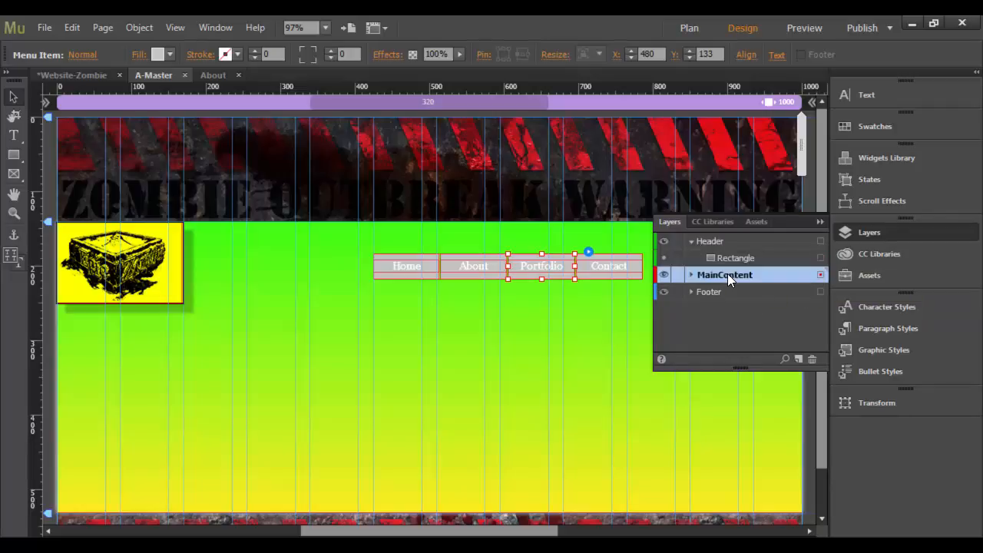
left_click(821, 274)
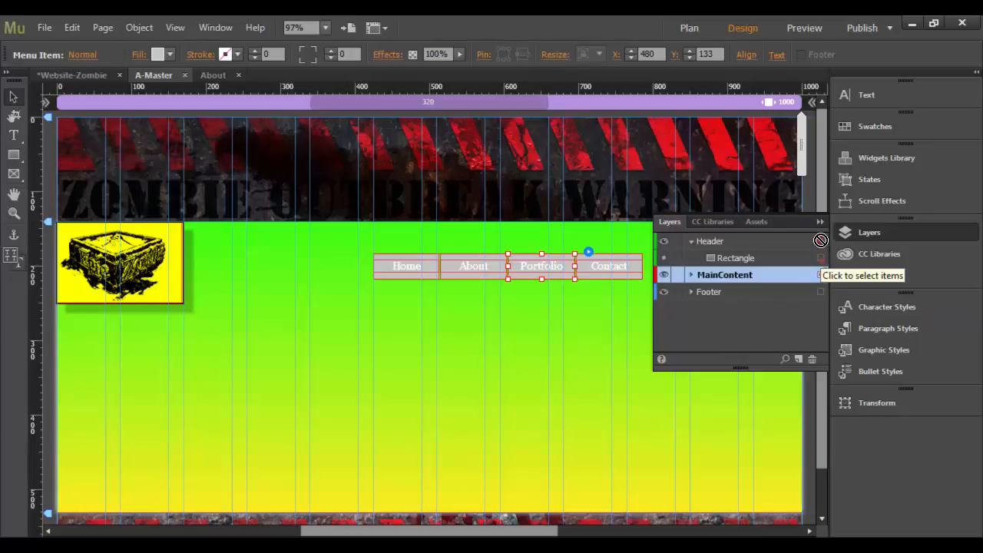
- Toggle the visibility of the Header layer's Rectangle, try moving it down the page, and undo the move
left_click(704, 240)
left_click(722, 255)
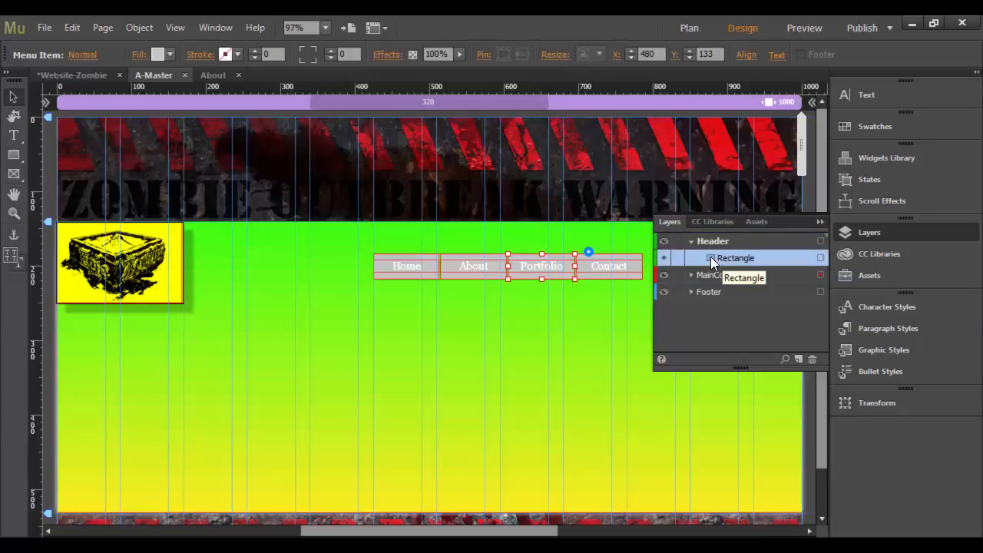
left_click(662, 258)
left_click(662, 258)
left_click(484, 167)
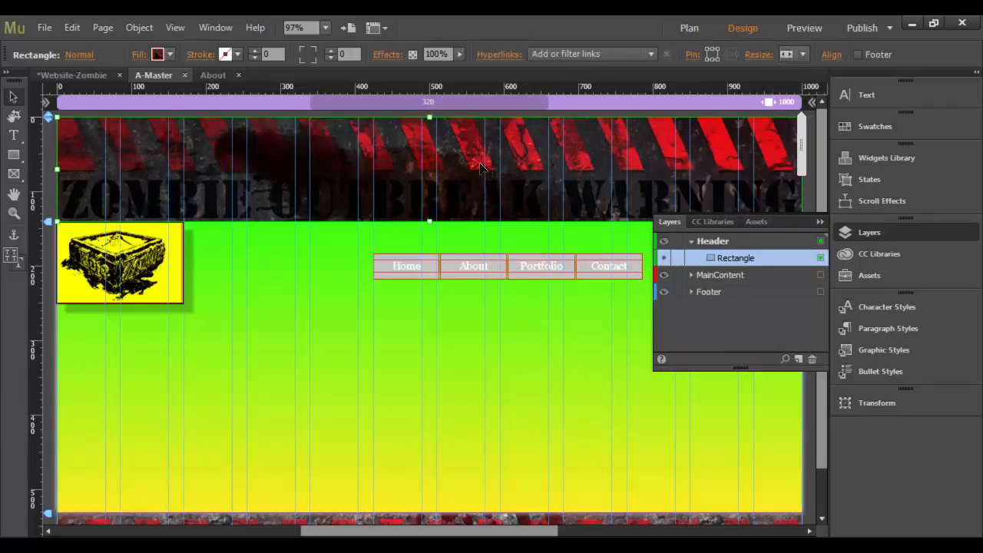
left_click_drag(485, 184, 486, 207)
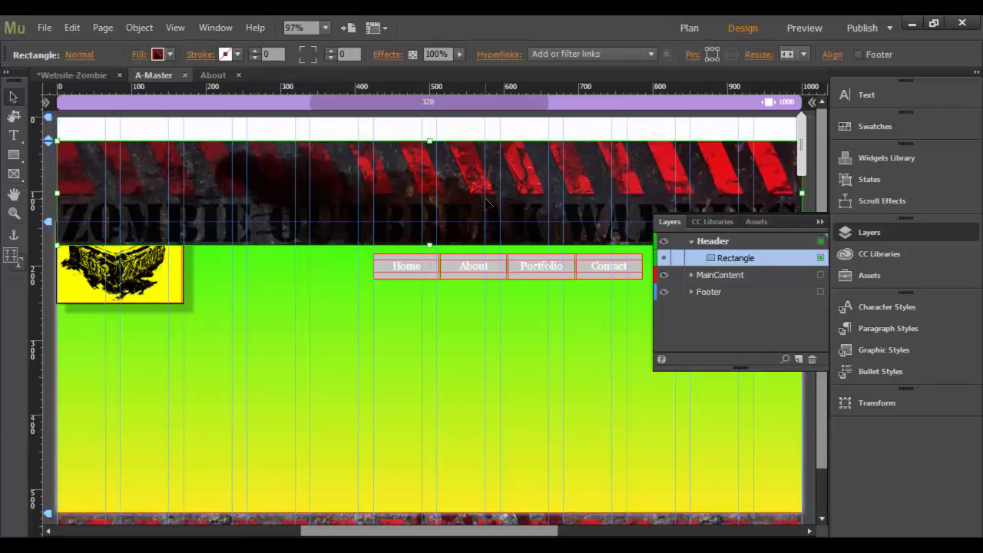
key("ctrl+z")
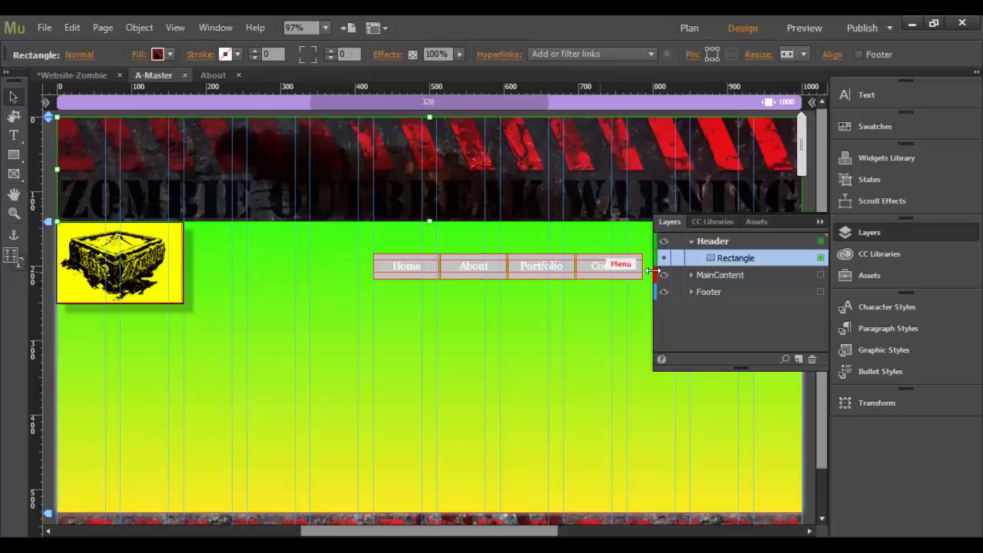
- Transfer the whole menu to the Header layer and move it onto the header banner at about X 408, Y 53
left_click_drag(560, 267, 564, 192)
key("ctrl+z")
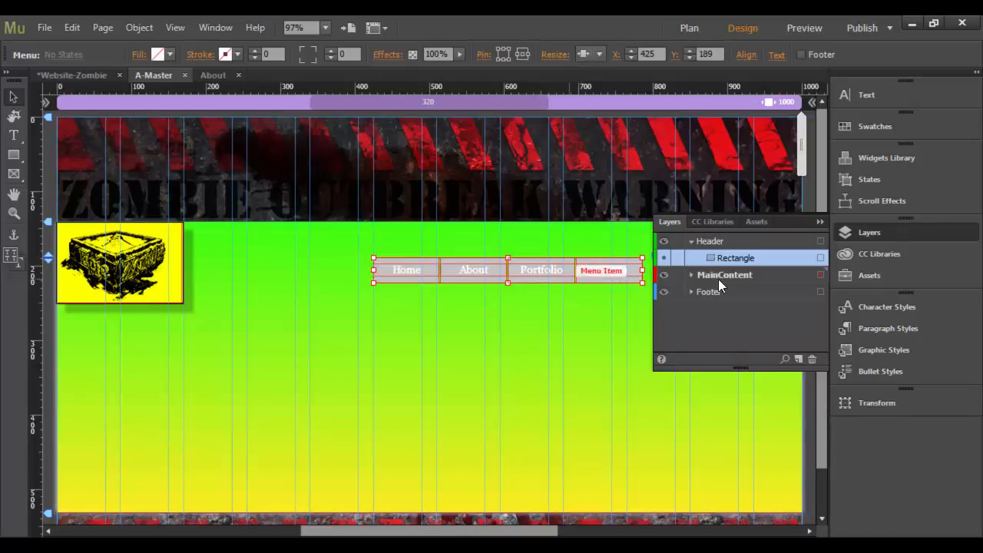
left_click(820, 241)
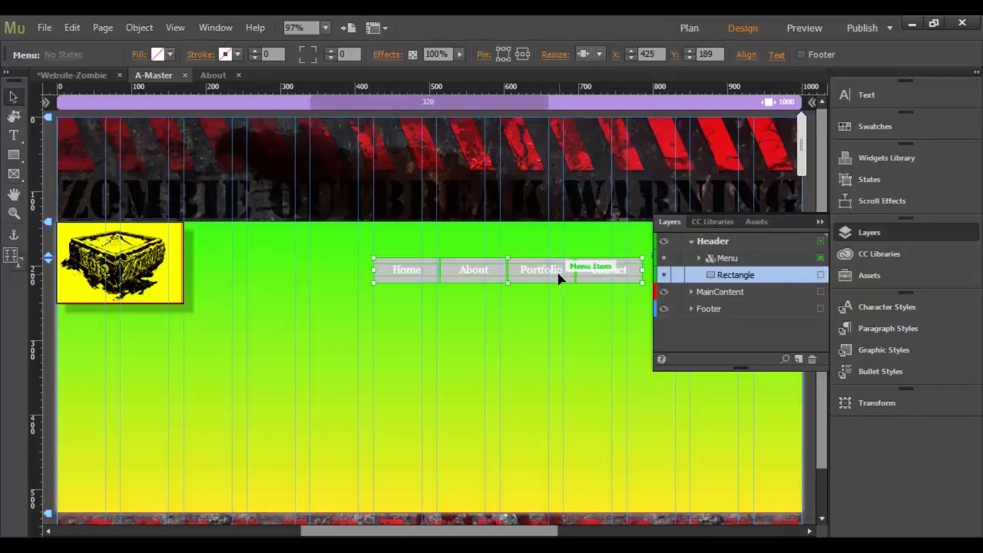
left_click_drag(557, 271, 546, 177)
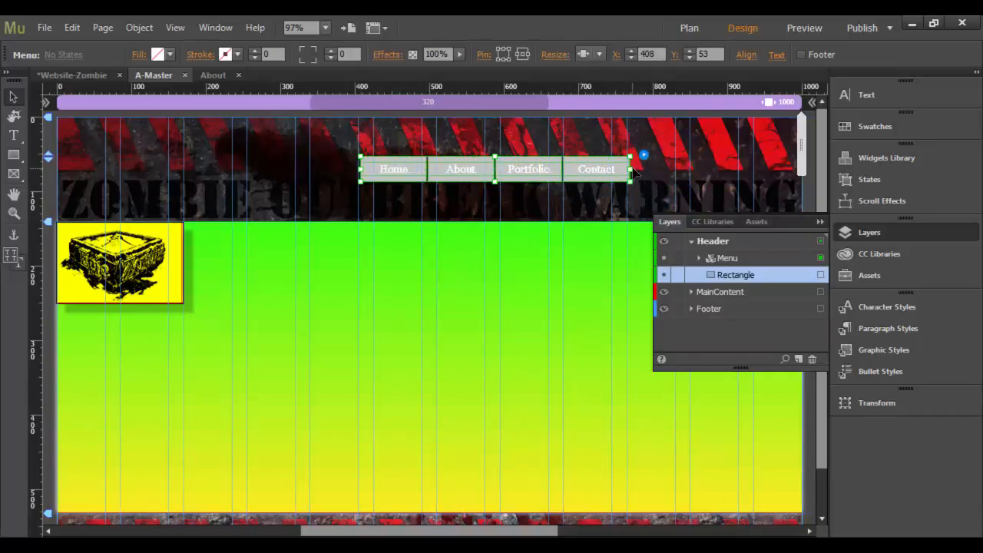
- Stretch the menu to about 510 px wide and 54 px tall, and position it at X 340, Y 43
left_click_drag(634, 172, 739, 168)
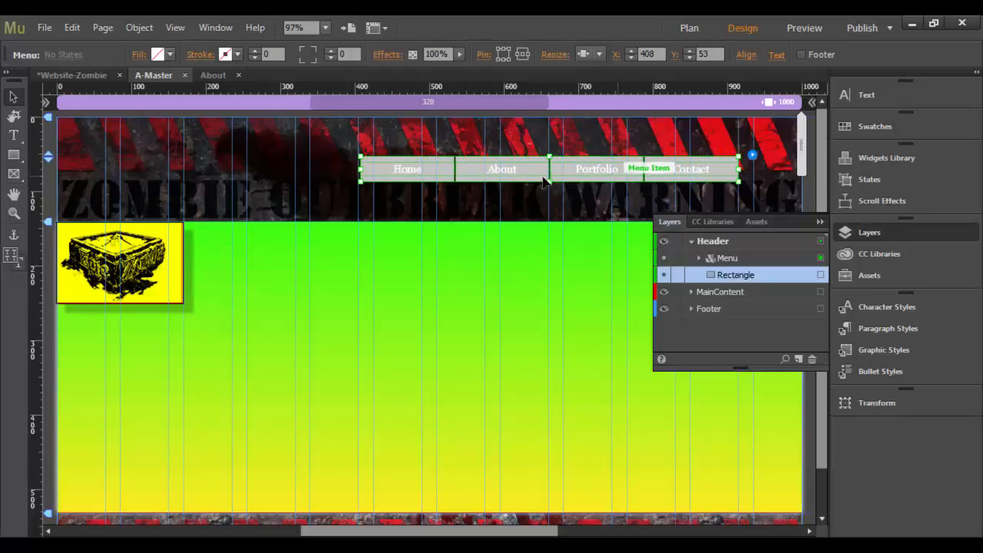
left_click_drag(549, 181, 549, 197)
left_click_drag(592, 172, 538, 171)
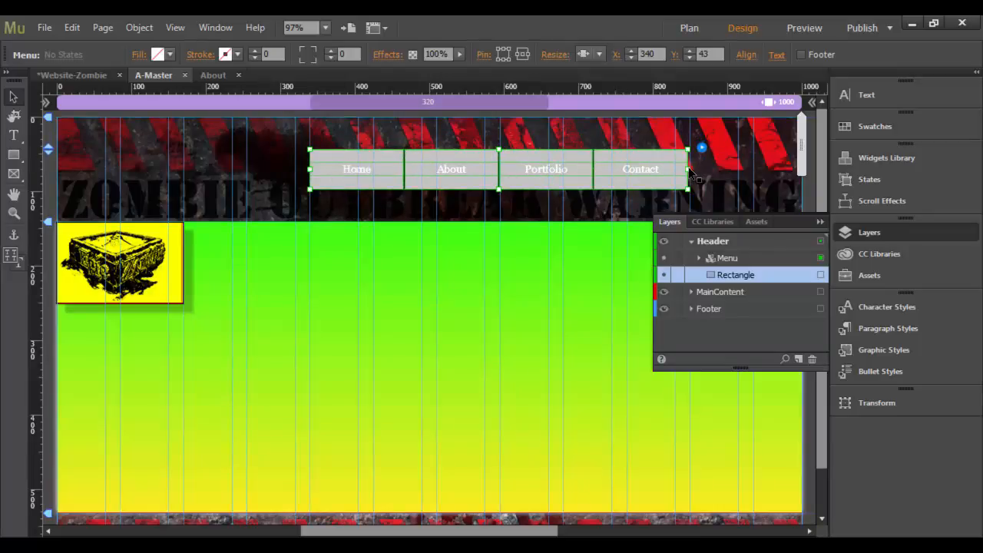
left_click_drag(690, 169, 691, 168)
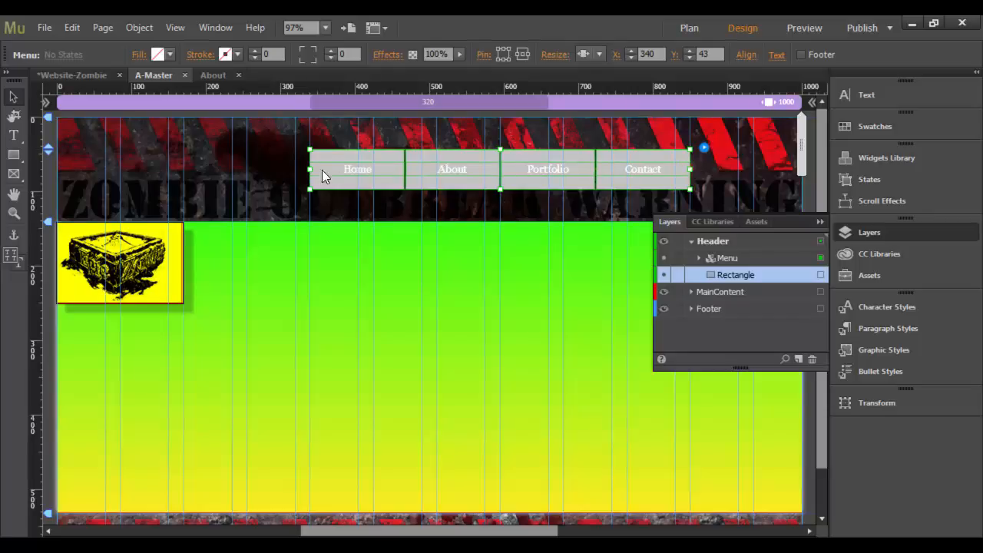
left_click(820, 222)
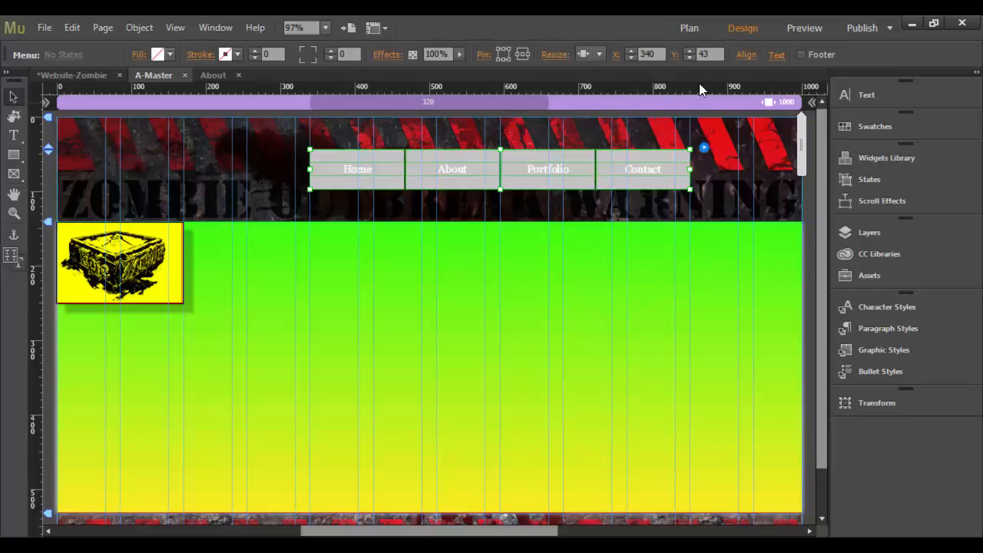
- Preview the site and test the menu's About, Portfolio, Contact and Home links
left_click(814, 29)
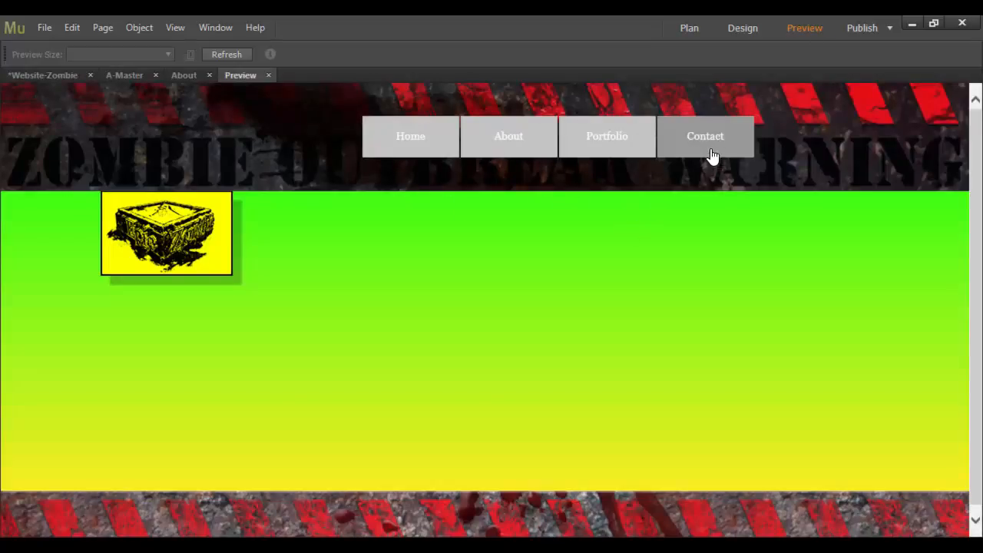
left_click(509, 138)
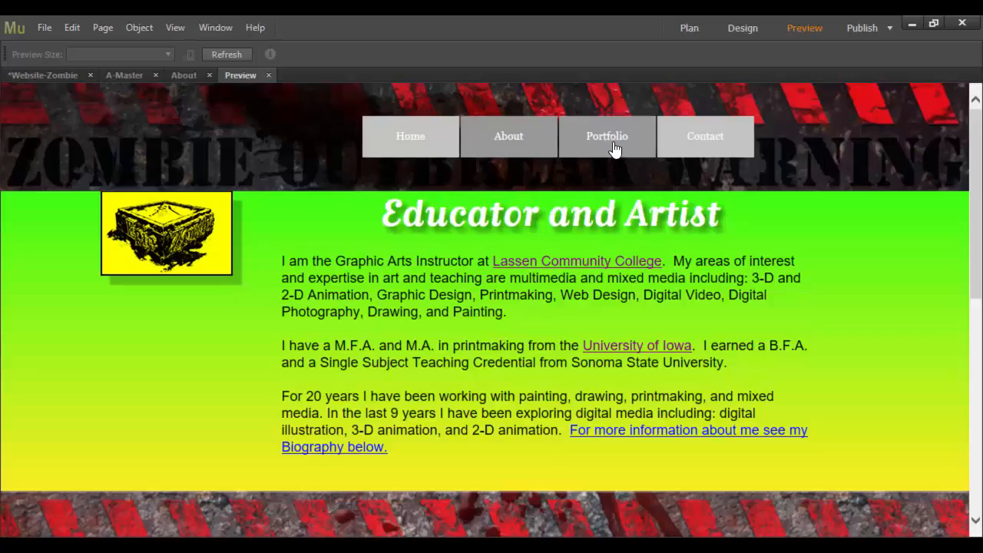
left_click(613, 149)
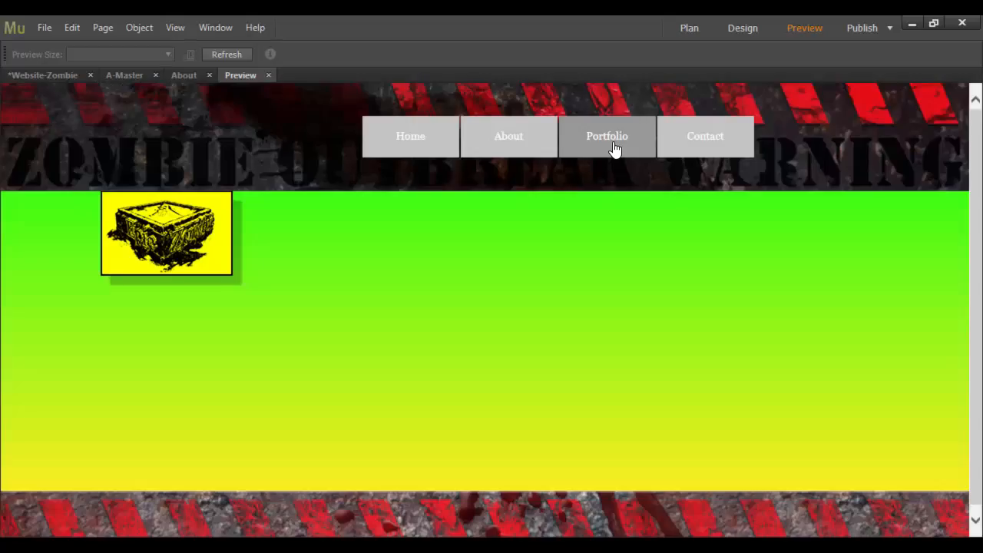
left_click(720, 141)
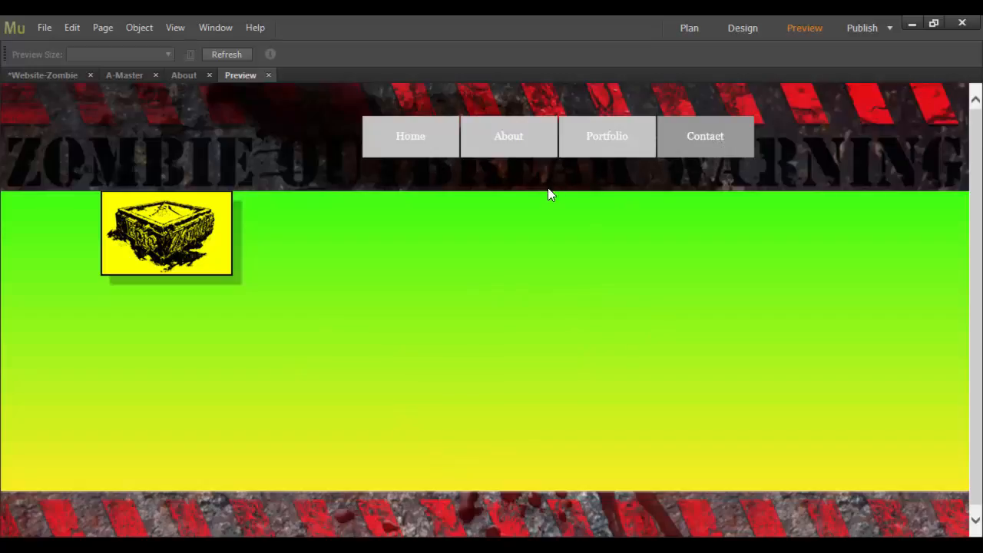
left_click(400, 141)
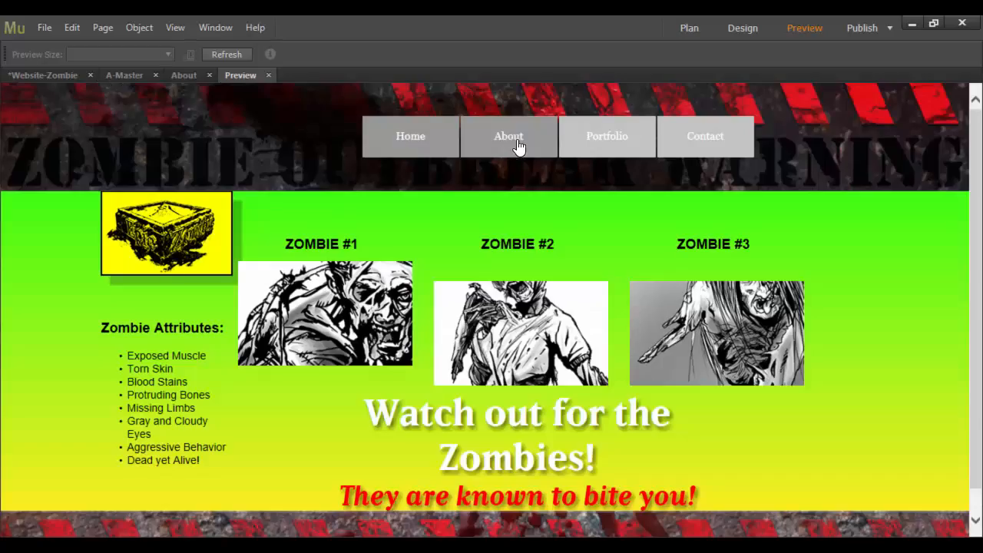
left_click(516, 143)
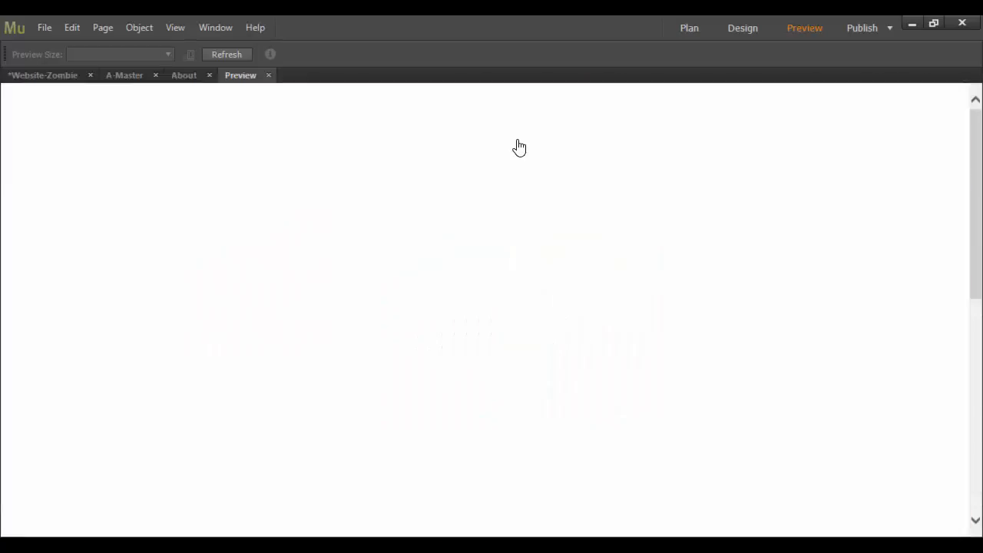